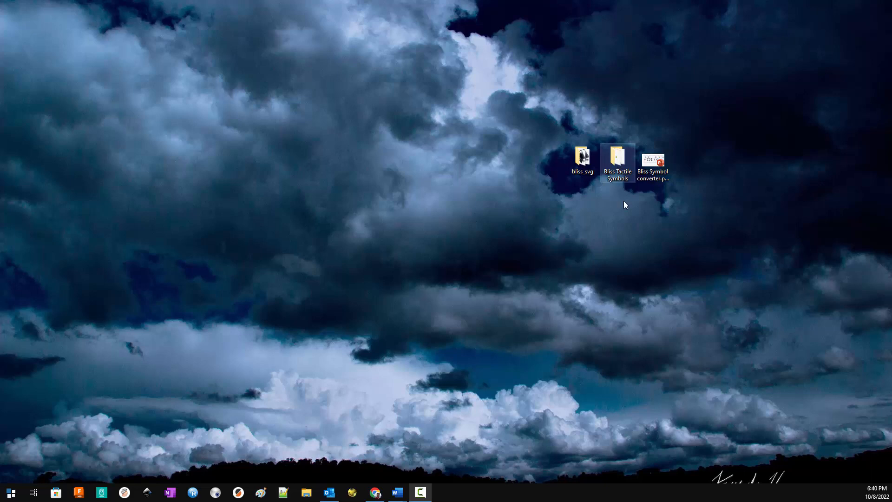
Step: Open the bliss_svg folder on the desktop and search it for "baby"
left_click(584, 159)
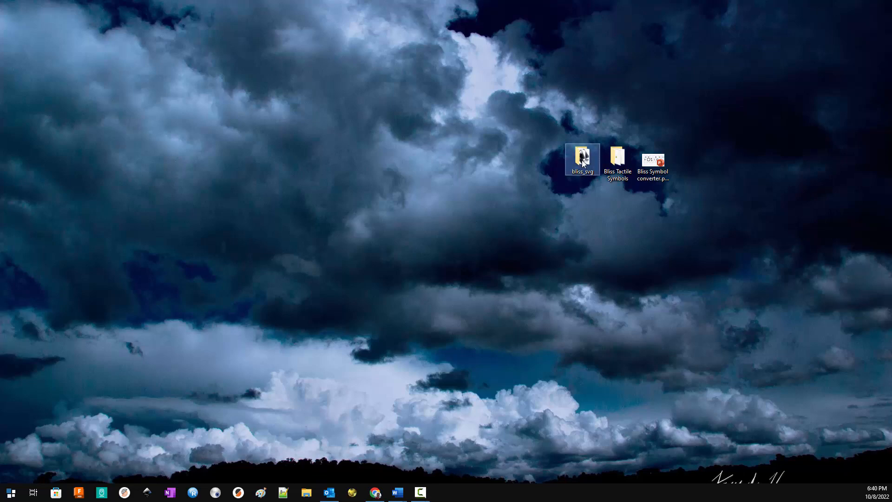
double_click(583, 158)
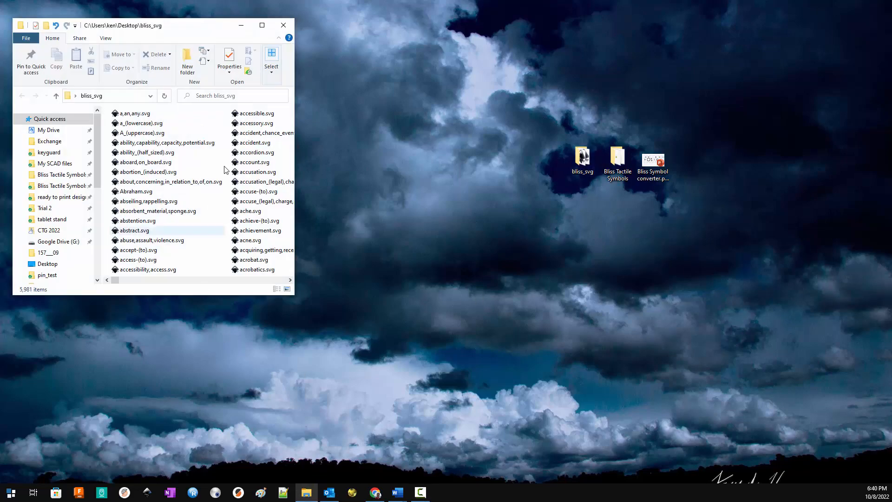
left_click(235, 96)
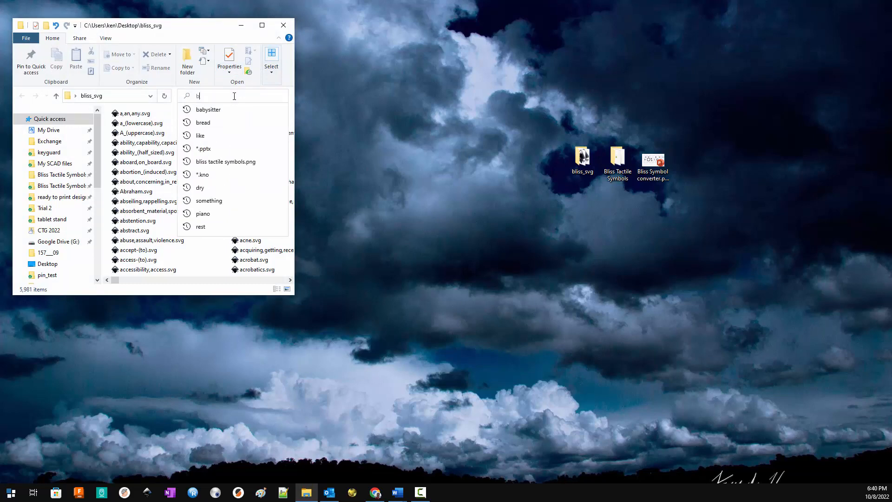
type("baby")
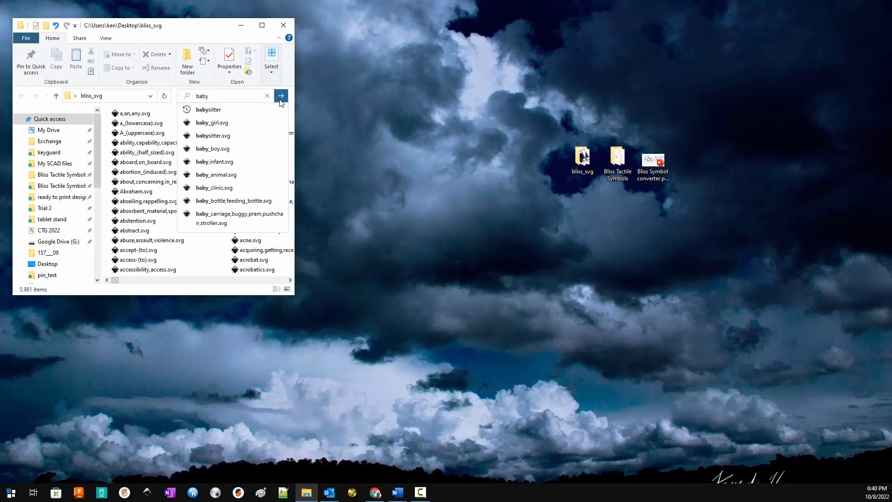
left_click(282, 96)
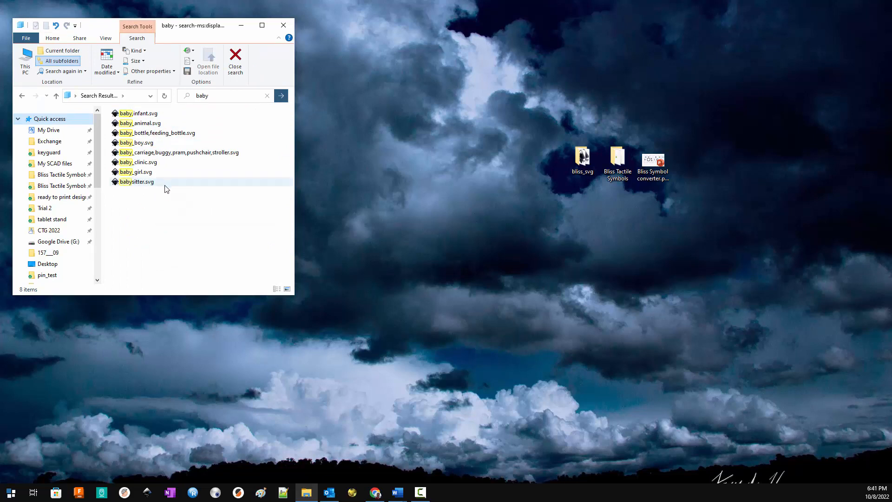
Step: Open Bliss Symbol converter.pptx in a non-maximized window beside the search results and go to slide 97
left_click(653, 163)
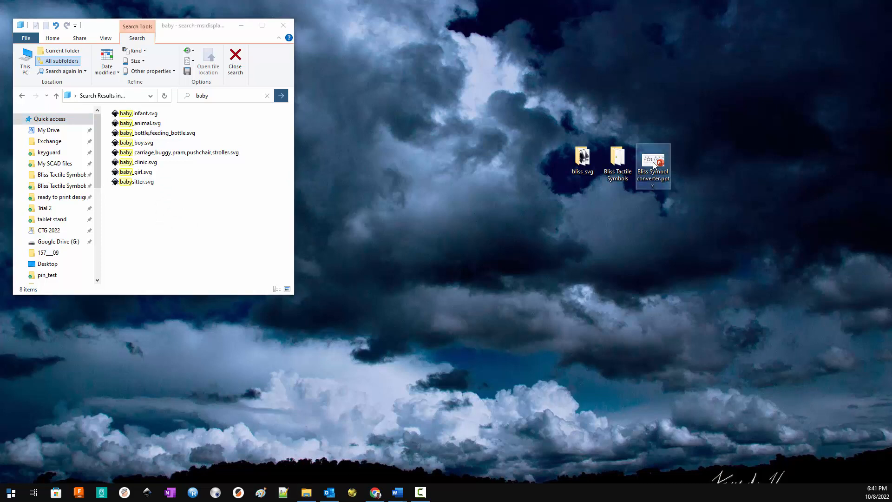
double_click(654, 163)
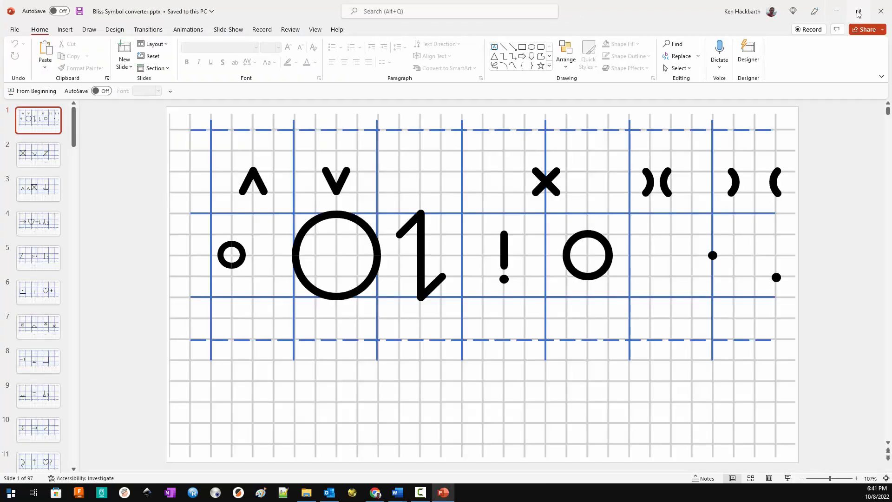
left_click(859, 11)
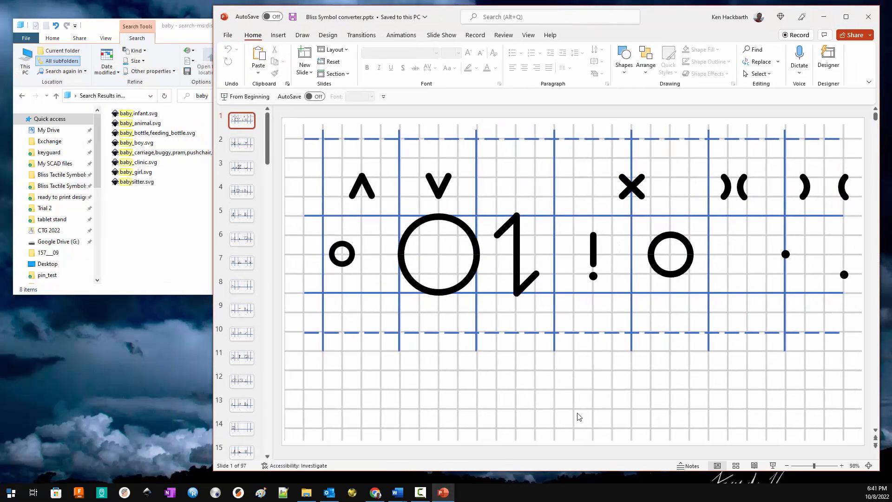
left_click_drag(267, 142, 265, 453)
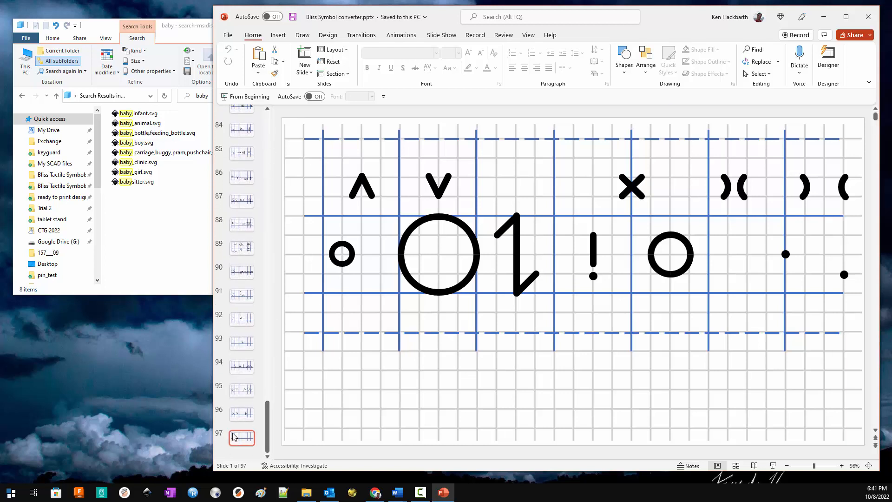
left_click(246, 438)
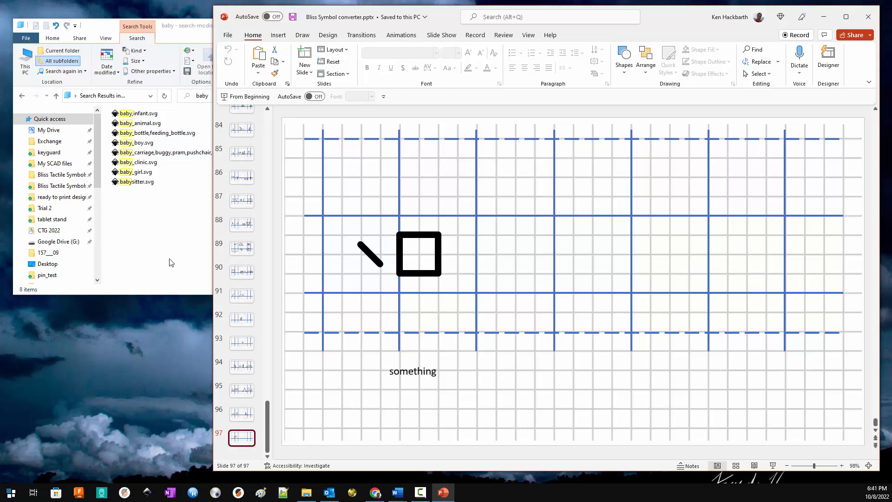
Step: Place babysitter.svg on slide 97, line it up with the solid horizontal guide lines, and convert it to a Microsoft Office drawing object
left_click_drag(137, 182, 674, 260)
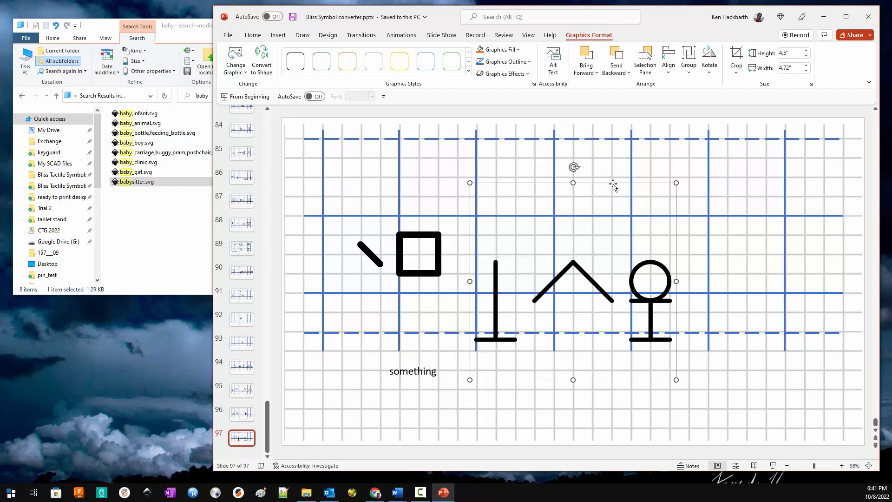
left_click_drag(614, 183, 658, 136)
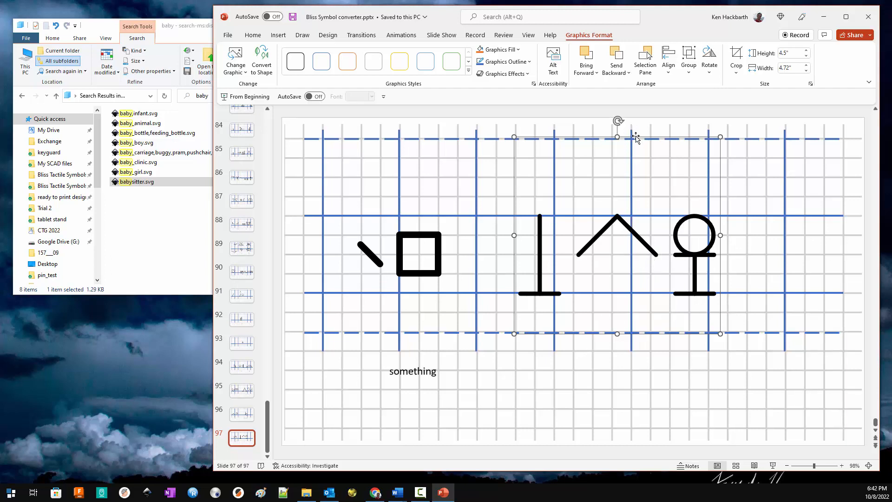
left_click(254, 38)
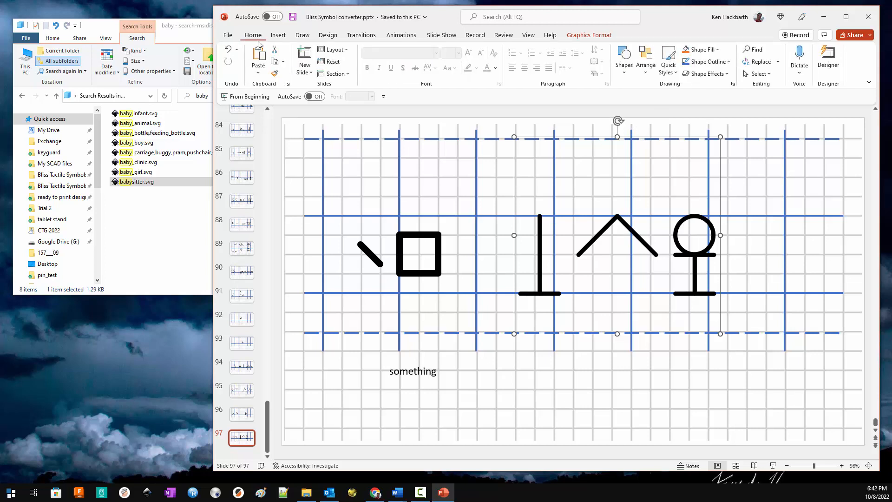
left_click(645, 78)
left_click(662, 181)
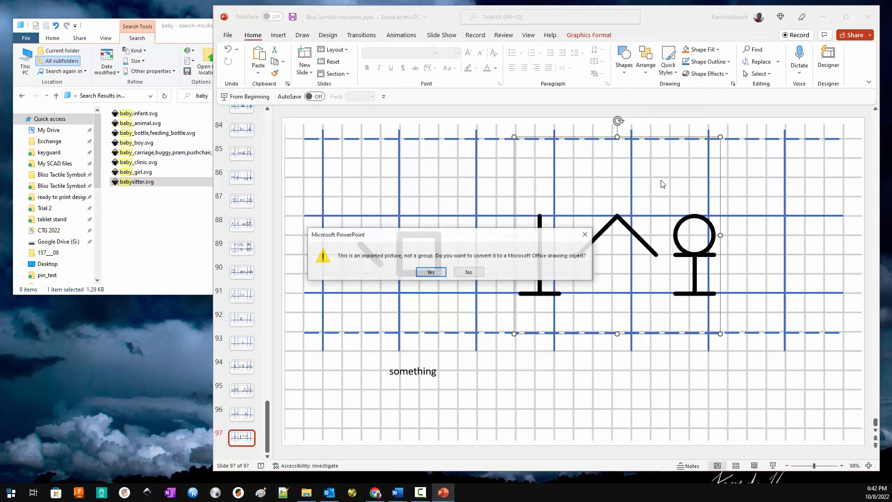
left_click(429, 273)
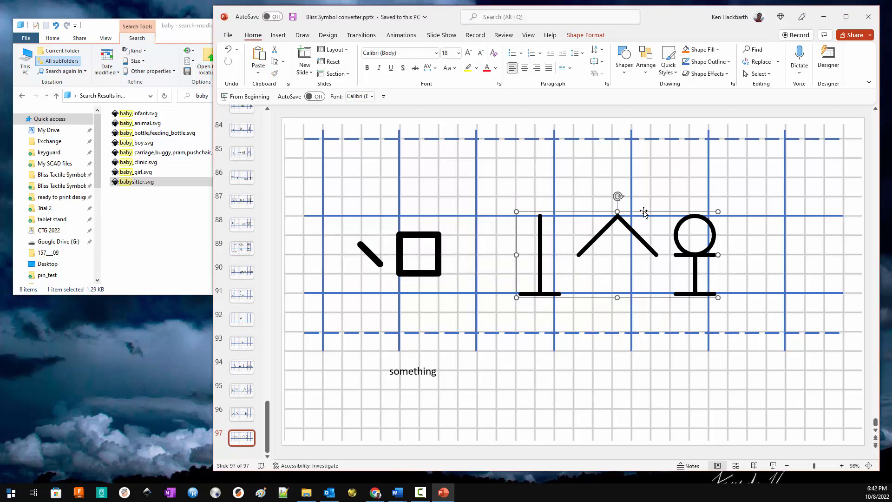
Step: Set the line width of the babysitter symbol to 11 pt and close the shape formatting options
right_click(622, 219)
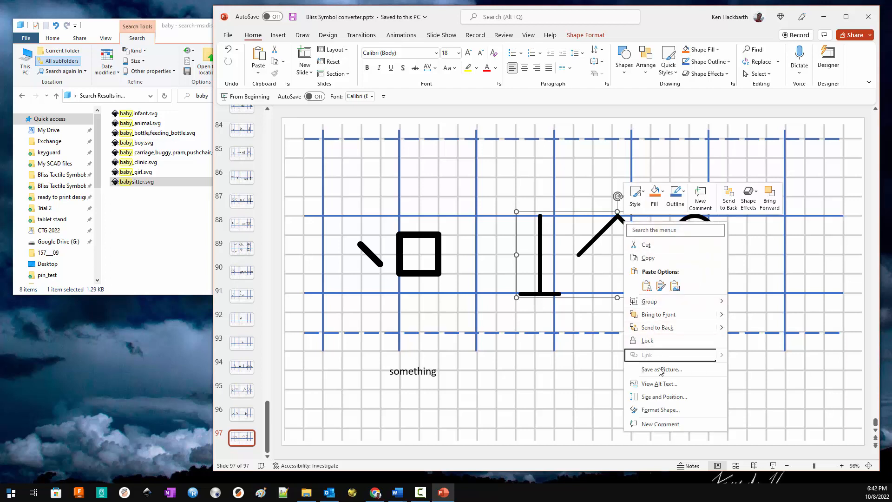
left_click(659, 410)
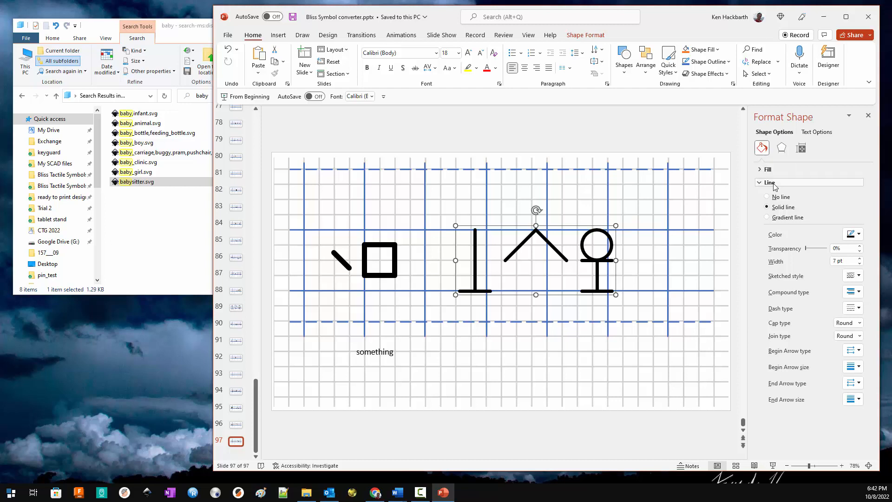
left_click(851, 262)
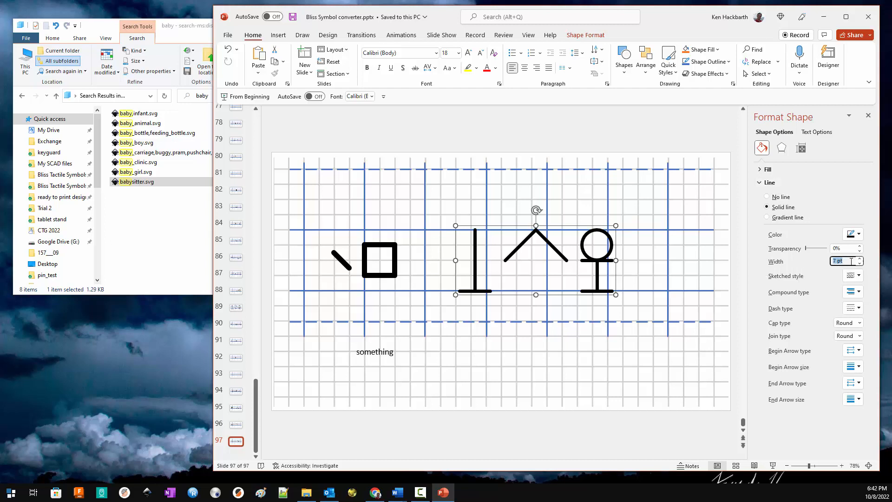
type("11")
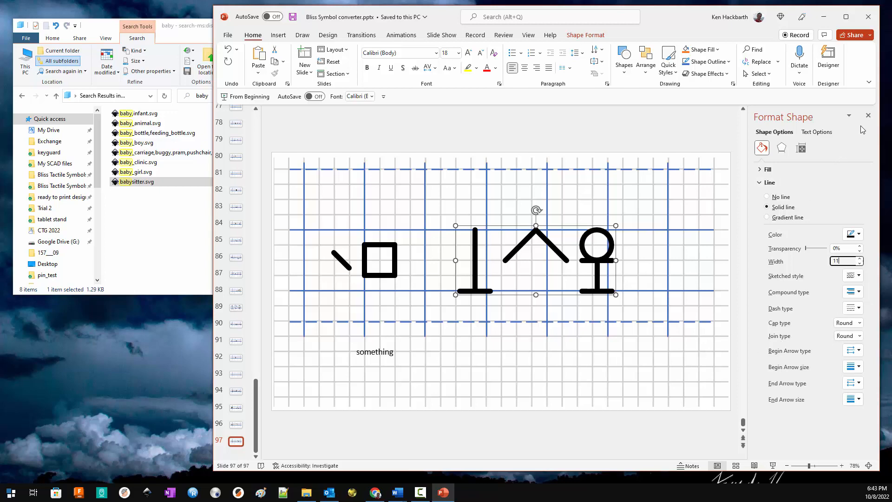
left_click(868, 116)
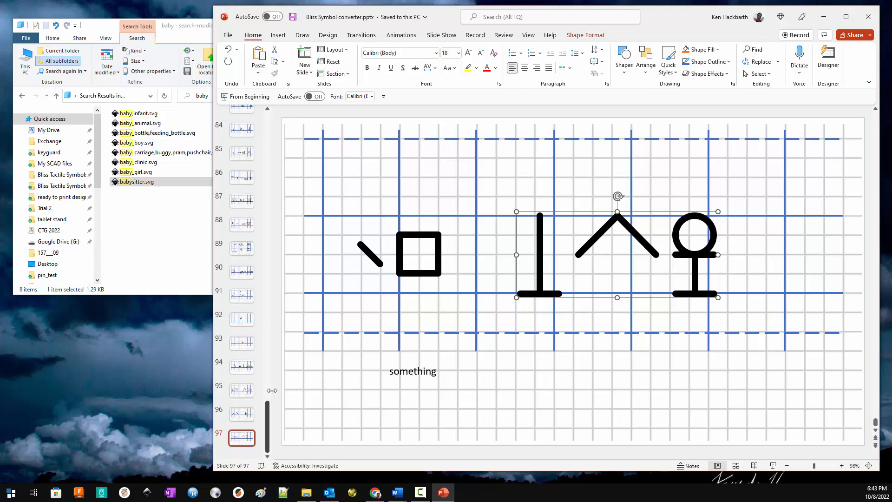
Step: Copy the medium circle from slide 1 to slide 97 and place it just right of the babysitter symbol
left_click_drag(268, 432, 269, 114)
left_click(242, 120)
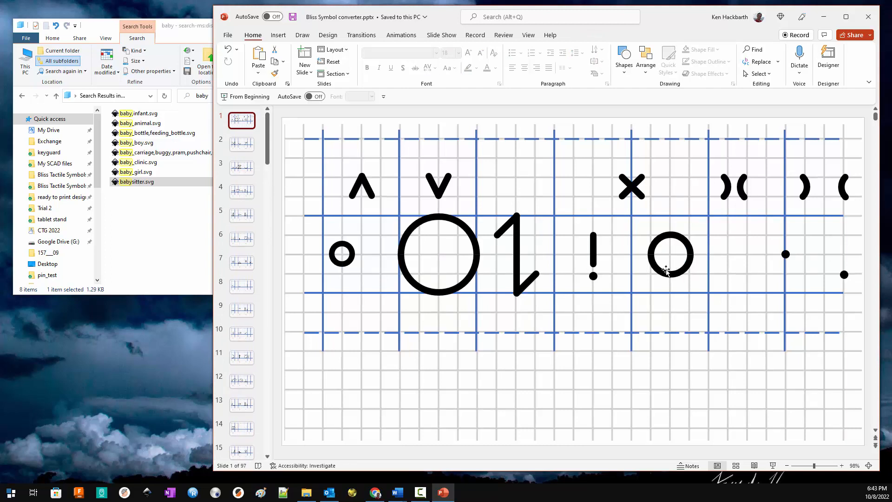
left_click(680, 276)
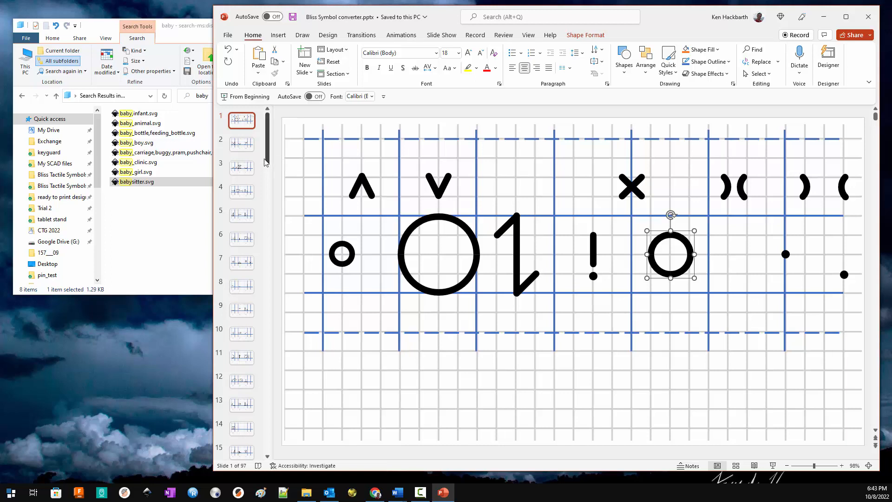
left_click_drag(267, 156, 285, 467)
left_click(251, 442)
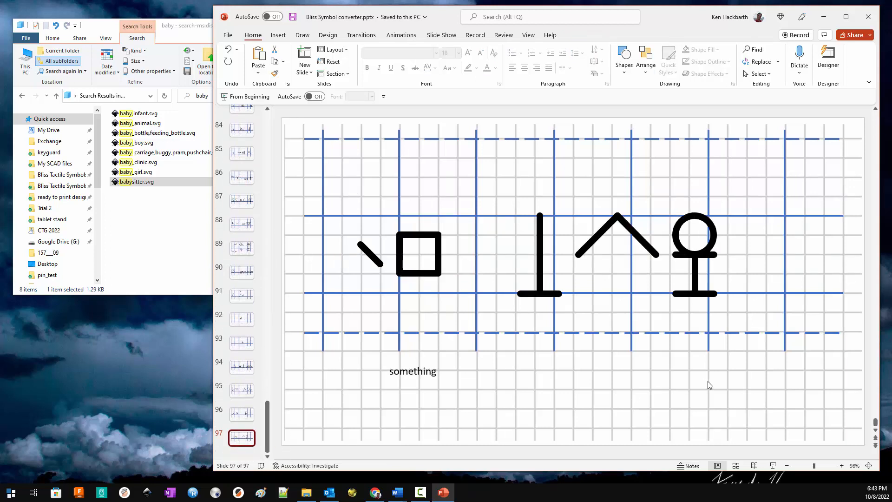
key("ctrl+v")
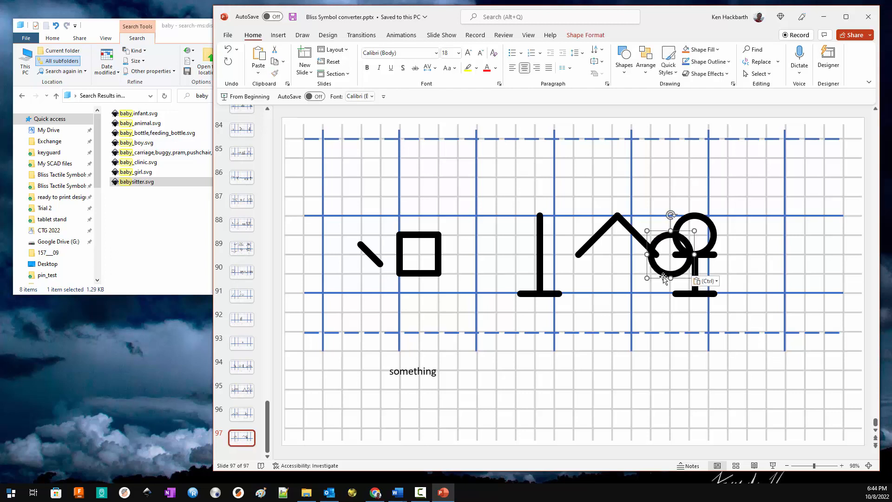
left_click_drag(692, 264, 769, 245)
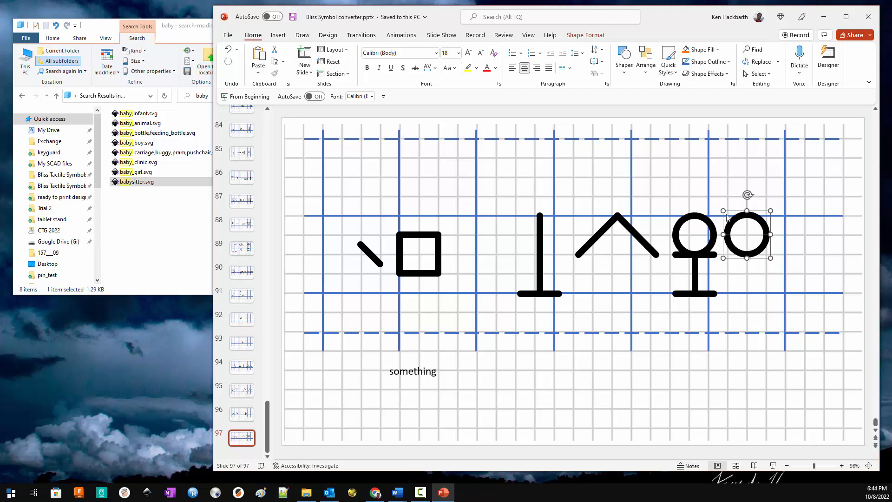
Step: Delete the original circle from the last figure of the babysitter symbol
left_click(714, 240)
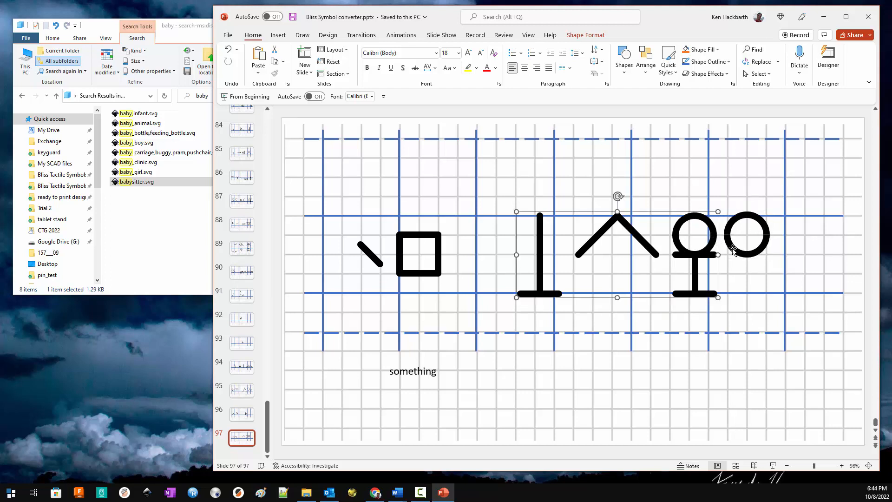
left_click(678, 226)
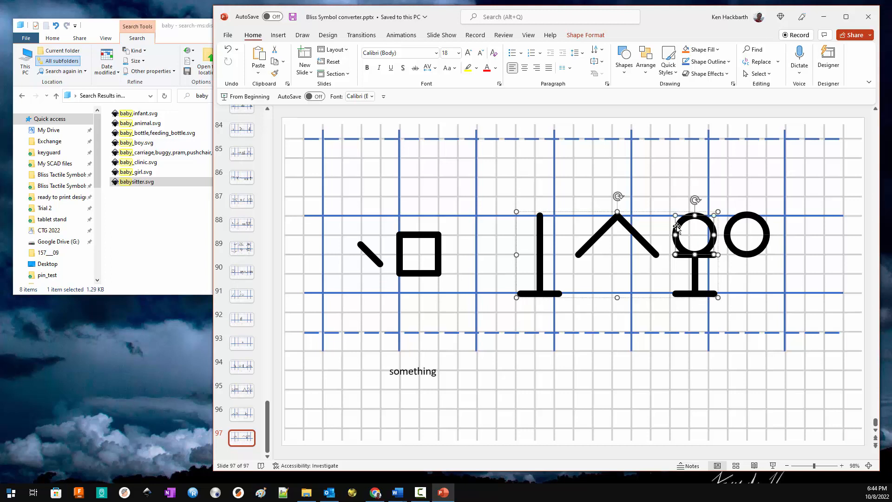
key("Delete")
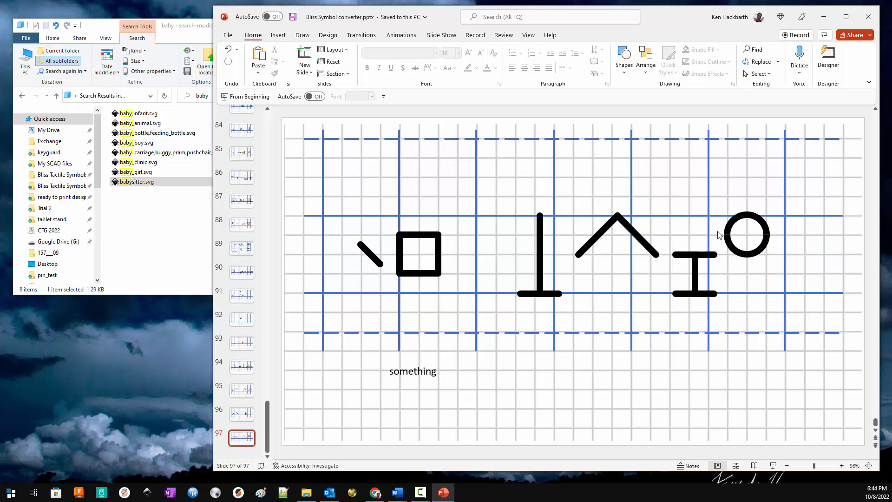
Step: Move the pasted circle on top of the last babysitter figure and nudge it vertically to meet the upper solid guide line
left_click_drag(723, 237, 670, 235)
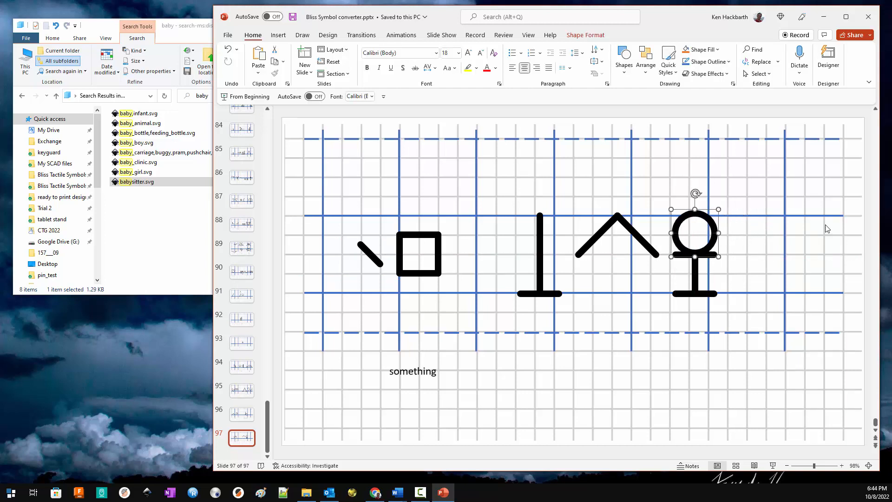
key("ctrl+Down")
key("ctrl+Down")
key("ctrl+Down")
key("ctrl+Down")
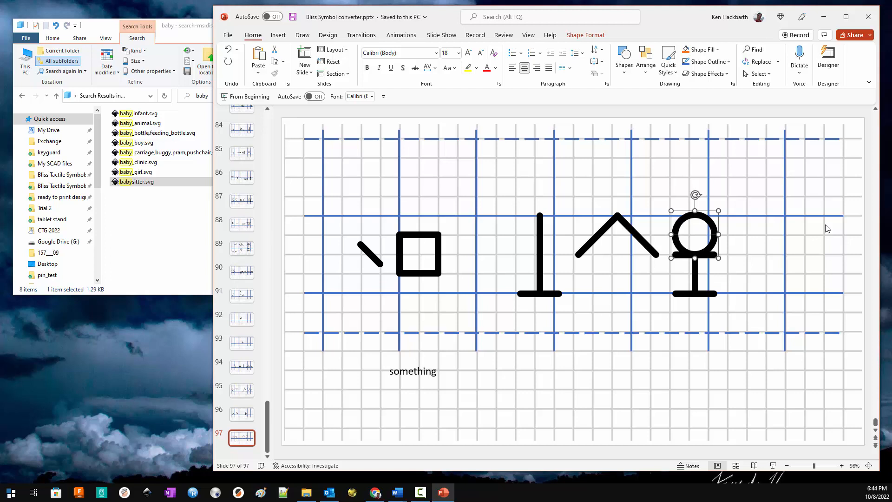
key("ctrl+Down")
key("ctrl+Down")
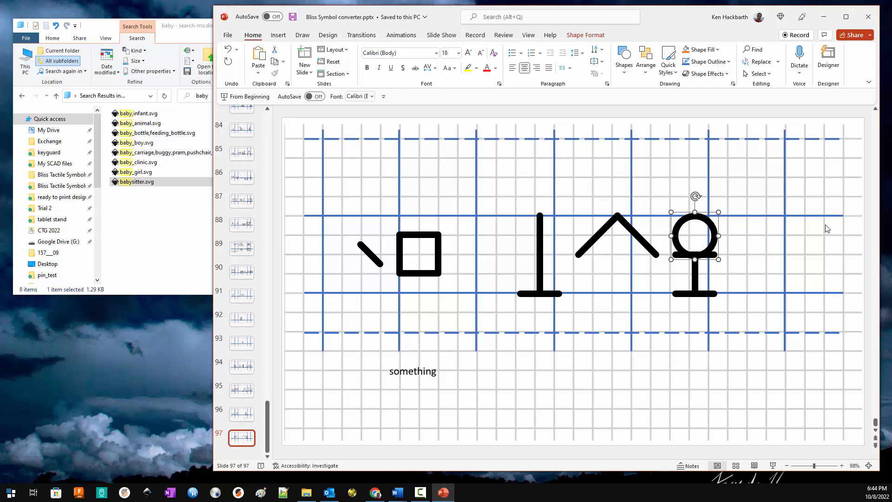
key("ctrl+Up")
key("ctrl+Up")
key("ctrl+Up")
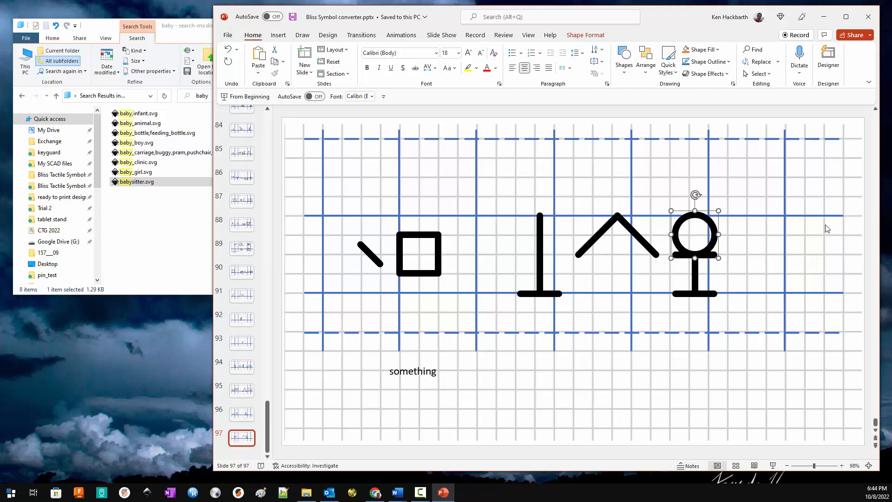
left_click(601, 380)
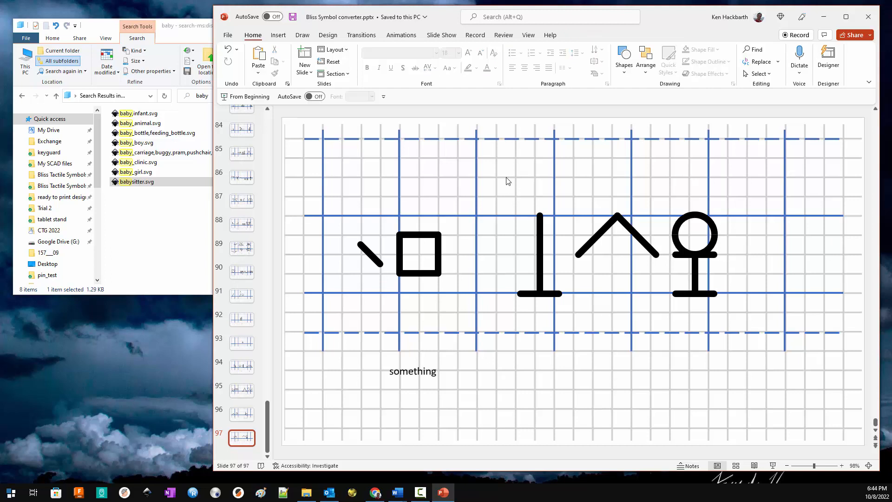
Step: Group the replacement circle with the rest of the babysitter symbol
left_click_drag(486, 170, 779, 352)
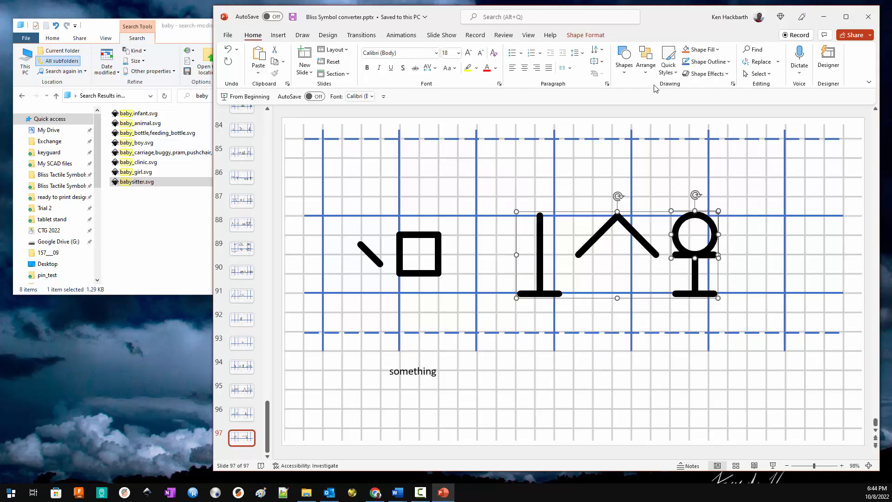
left_click(646, 60)
left_click(662, 166)
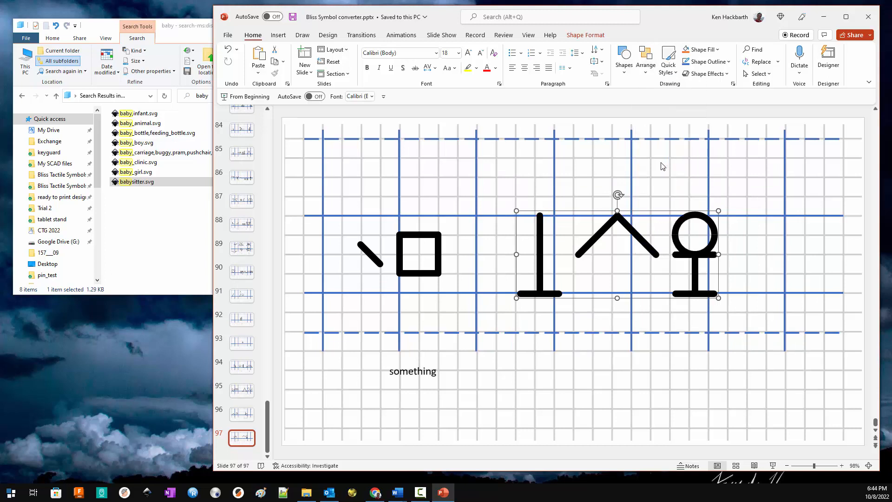
Step: Start saving the grouped babysitter symbol as a picture and choose the desktop folder Bliss Tactile Symbols > SVG files
right_click(645, 244)
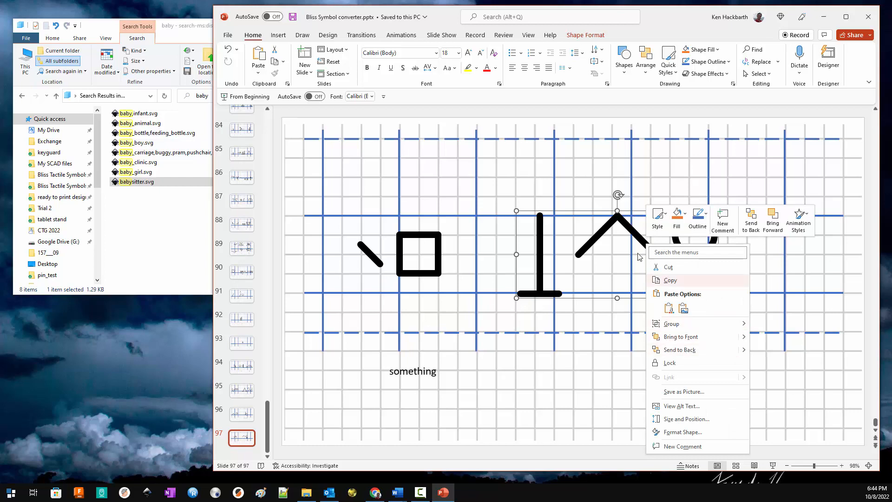
left_click(679, 391)
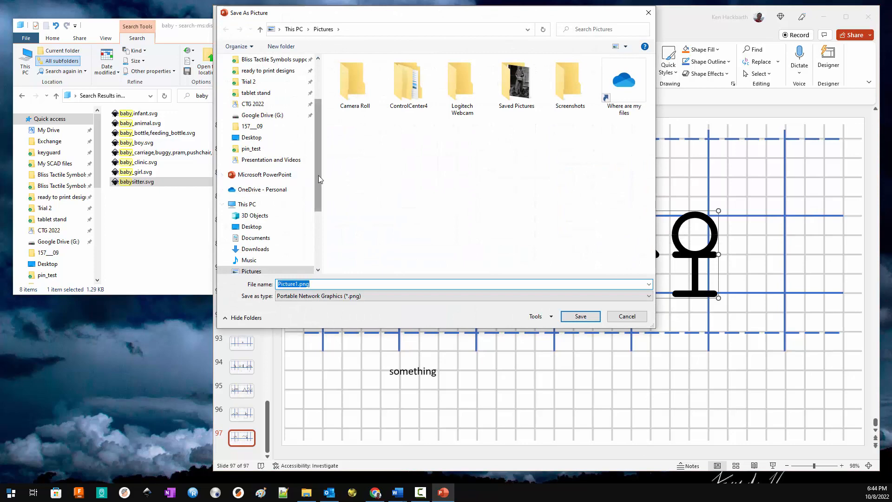
left_click(254, 143)
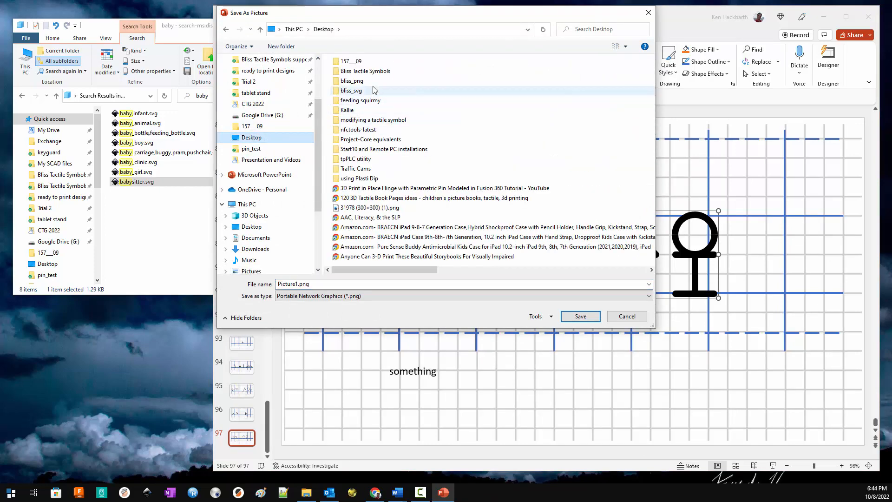
left_click(367, 72)
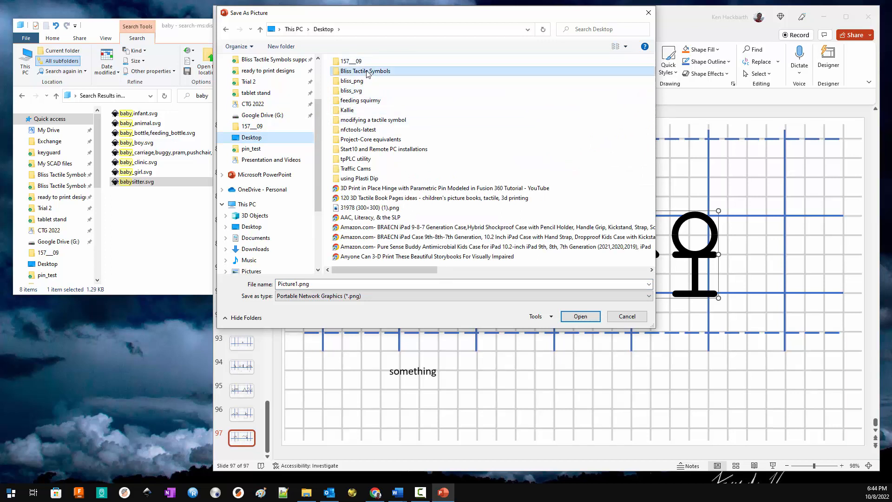
double_click(368, 73)
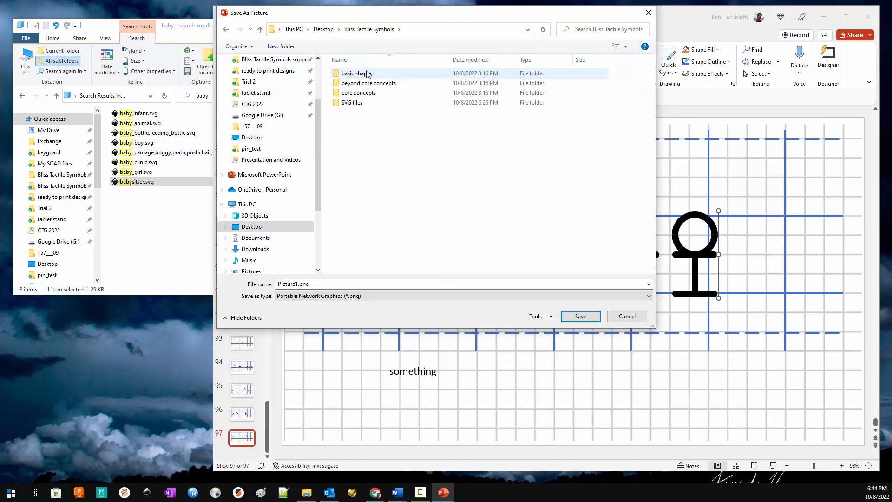
double_click(352, 103)
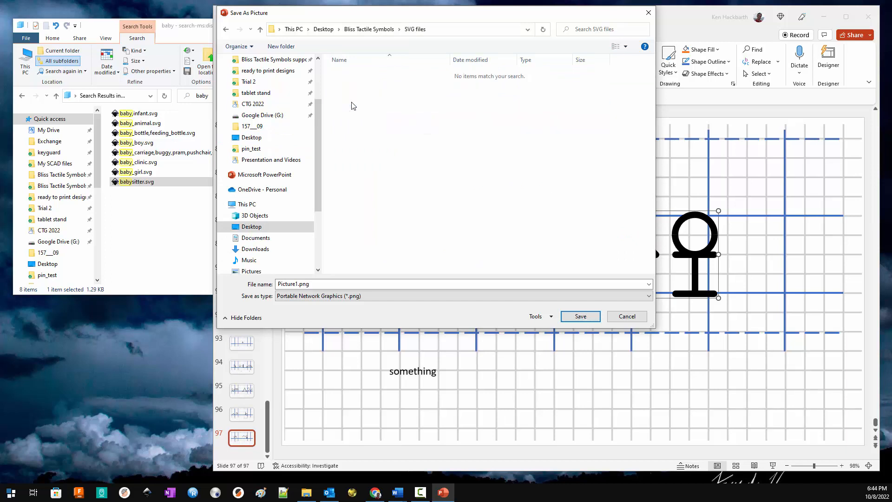
Step: Name the picture babysitter, set its format to Scalable Vector Graphics (*.svg), and save it
double_click(322, 283)
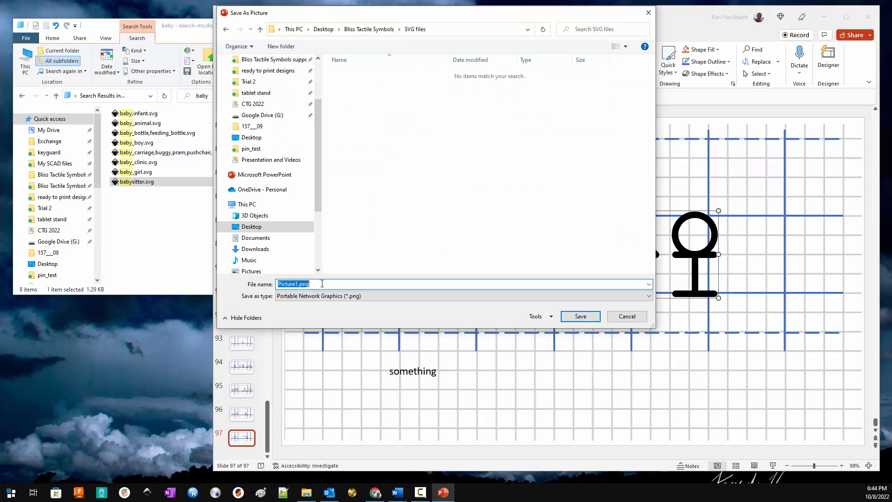
type("babysitter")
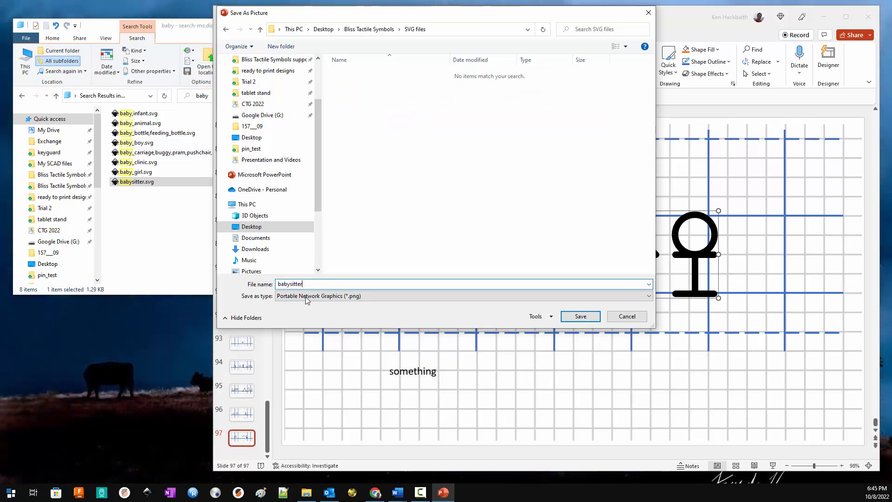
left_click(650, 297)
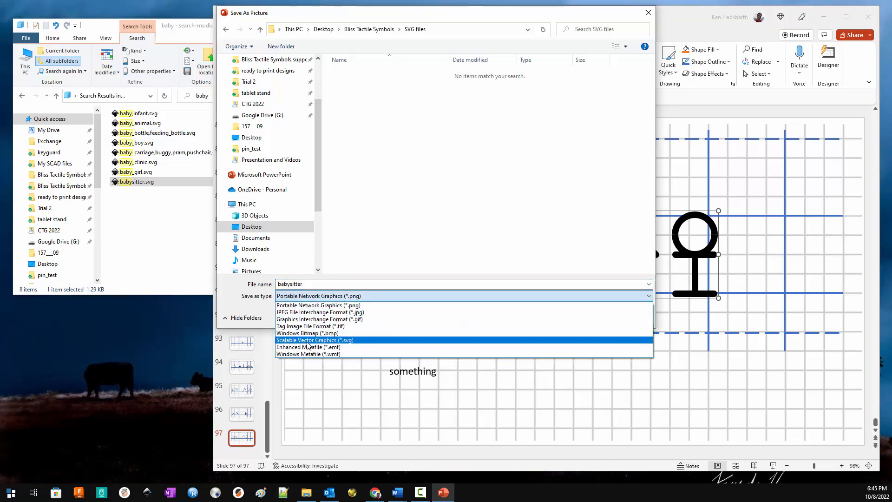
left_click(304, 340)
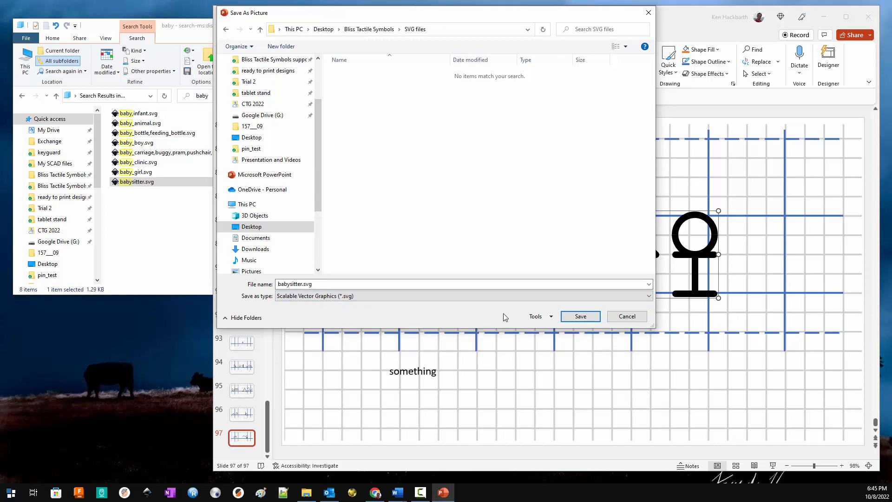
left_click(595, 317)
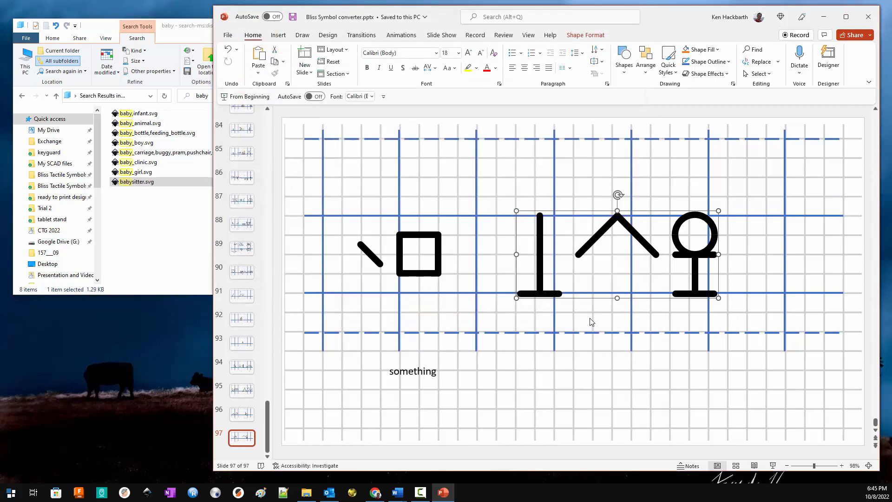
Step: Duplicate the "something" label beneath the babysitter symbol and change the copy's text to "babysitter"
left_click(413, 363)
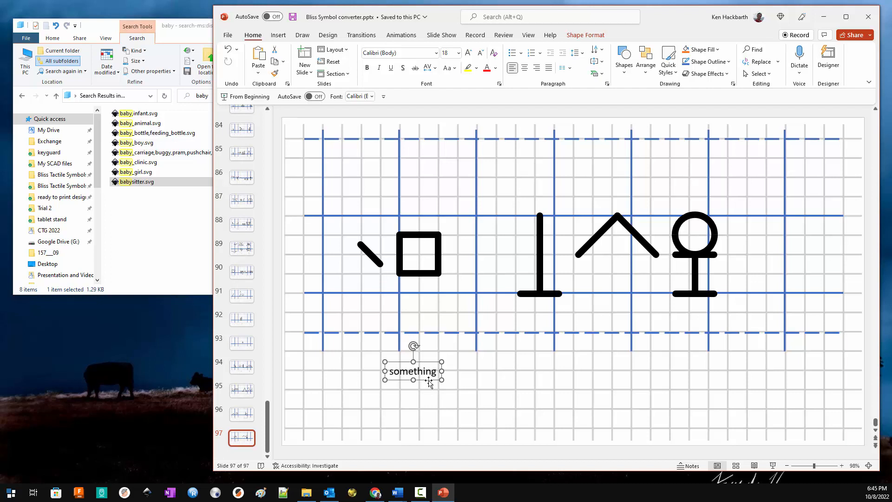
left_click_drag(429, 383, 665, 385, "ctrl")
left_click(631, 374)
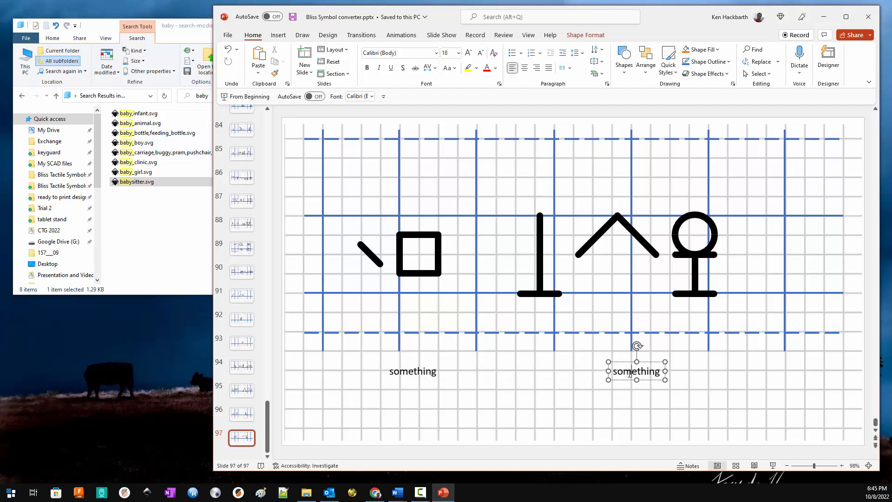
double_click(630, 374)
type("baby")
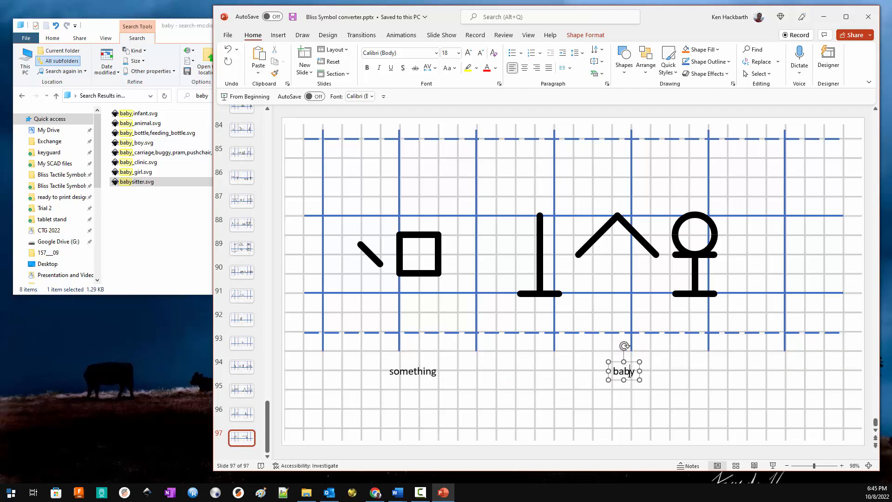
type("sitter")
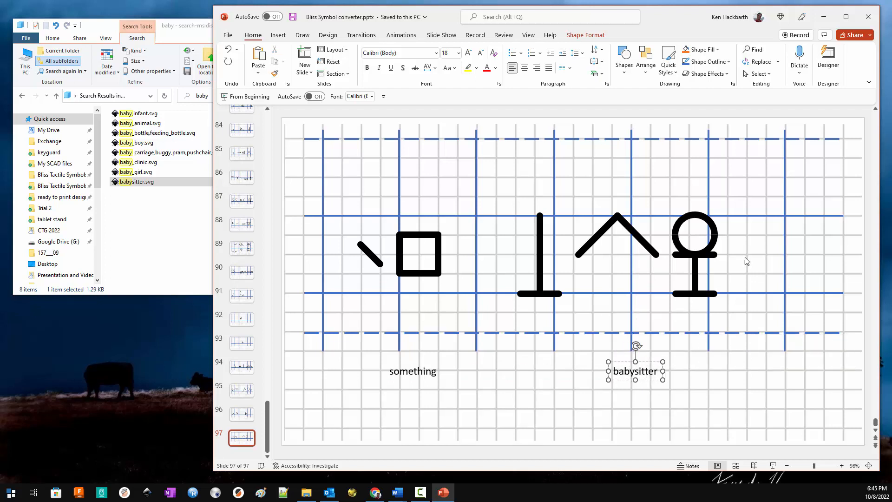
Step: Close the Bliss Symbol converter presentation with its changes saved, and close the baby search results window
left_click(867, 17)
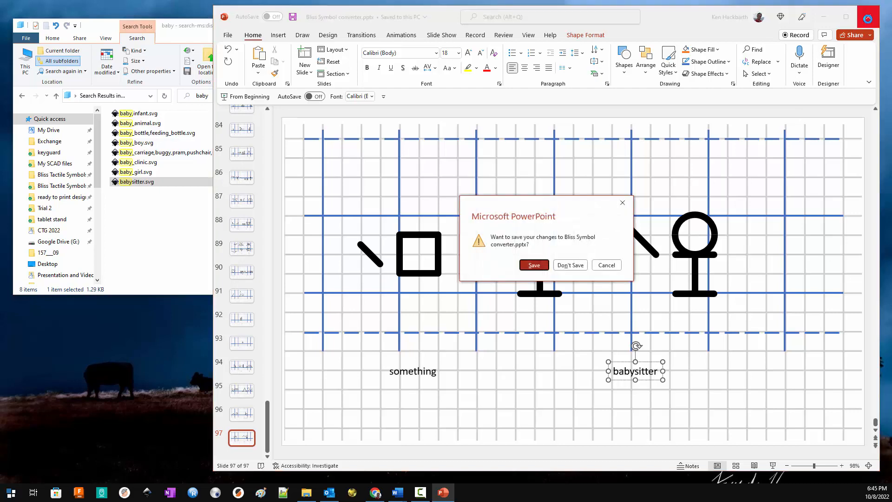
left_click(534, 266)
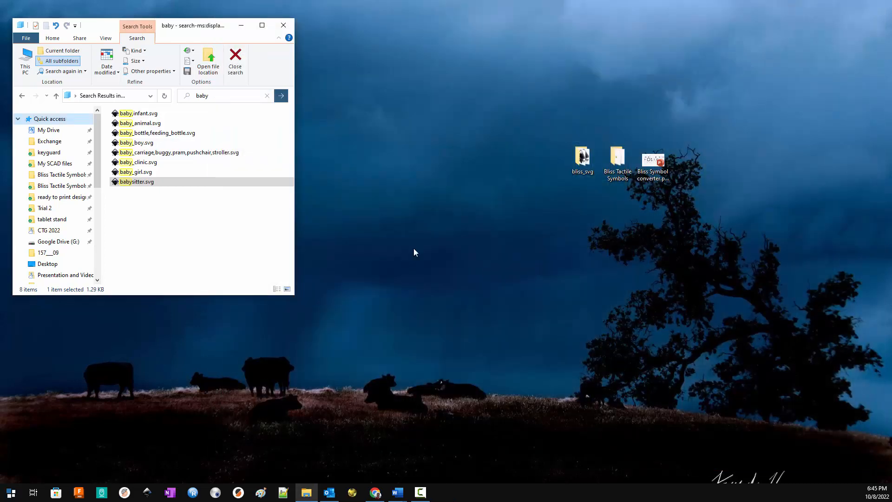
left_click(284, 26)
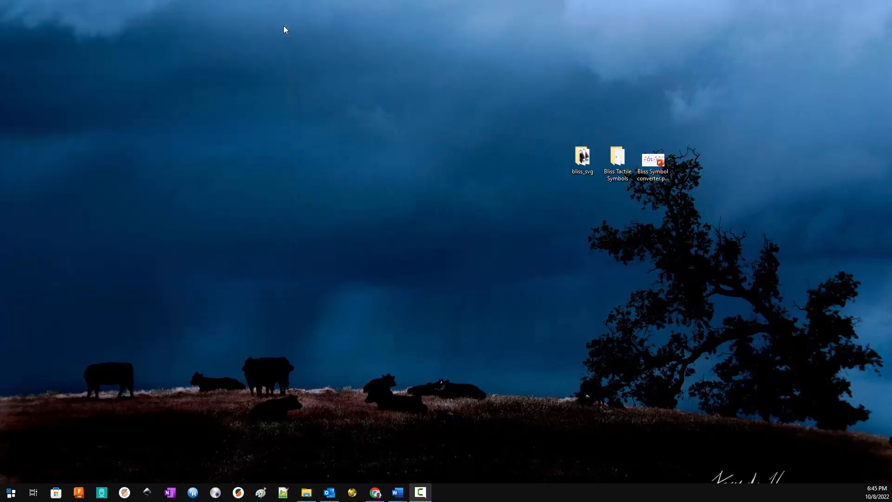
Step: Open the desktop folder Bliss Tactile Symbols and check its SVG files subfolder for the exported babysitter file
double_click(618, 160)
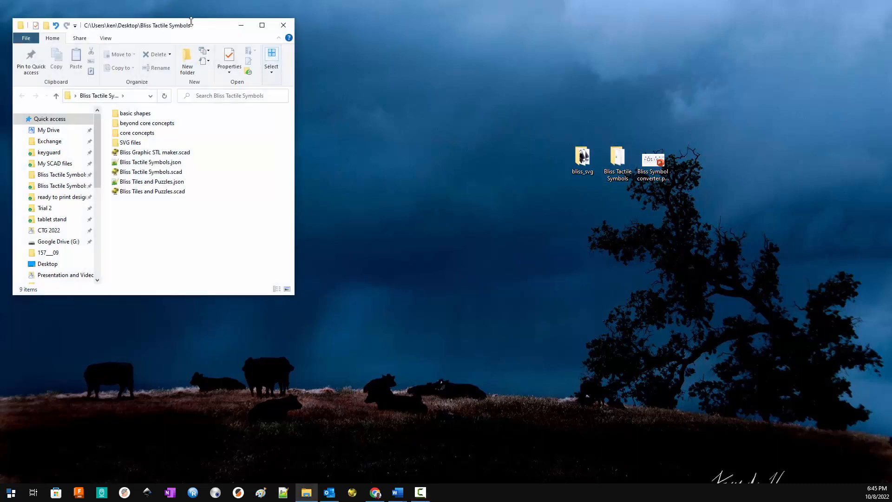
left_click_drag(199, 27, 374, 42)
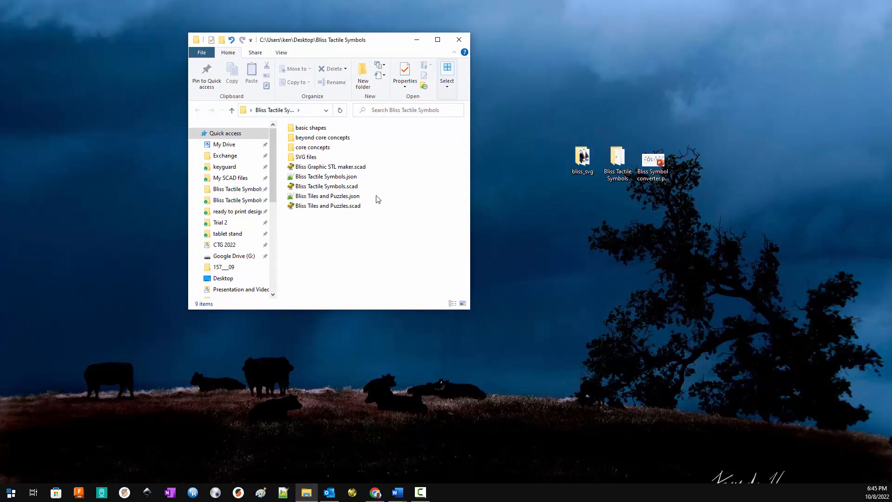
double_click(302, 157)
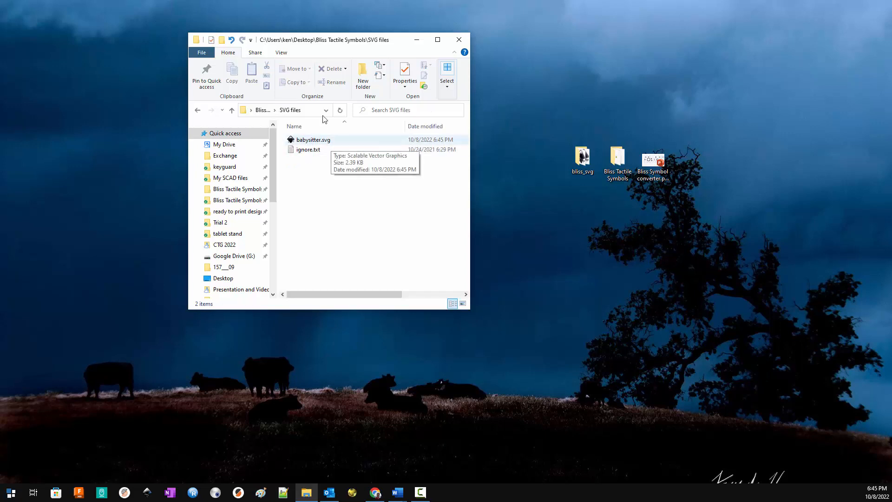
Step: Return to the Bliss Tactile Symbols folder and open Bliss Graphic STL maker.scad in OpenSCAD
left_click(231, 112)
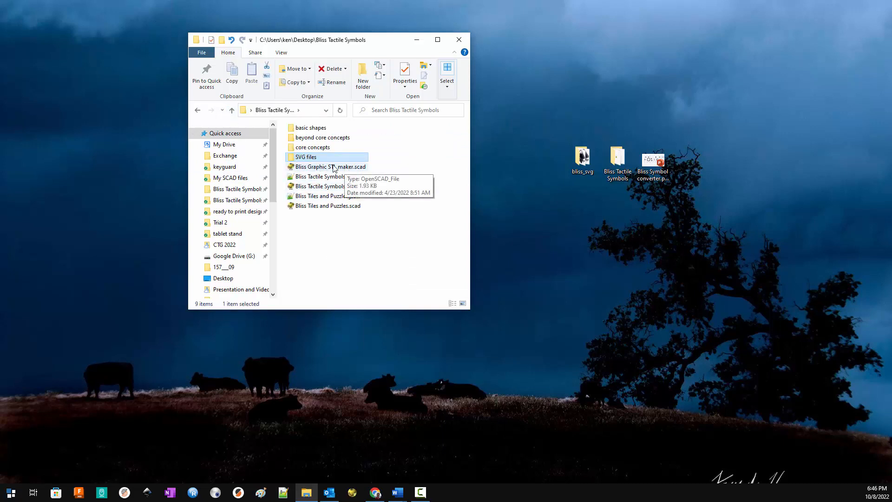
double_click(316, 168)
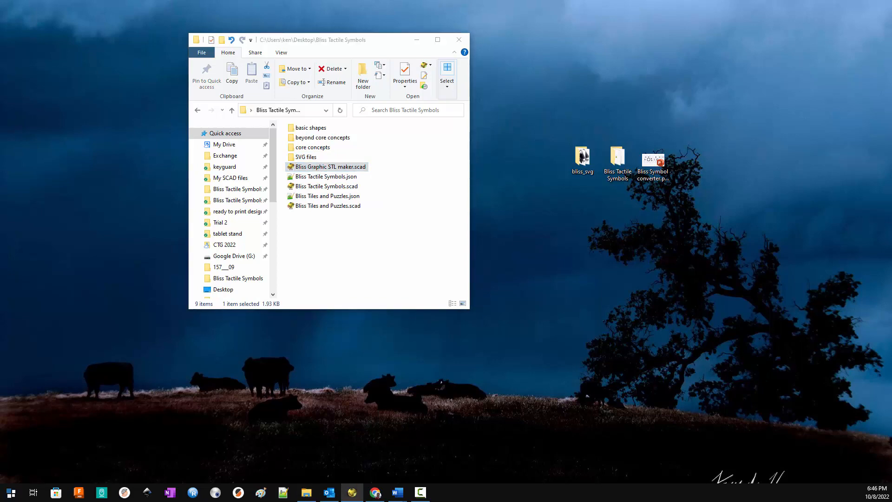
left_click_drag(891, 95, 374, 31)
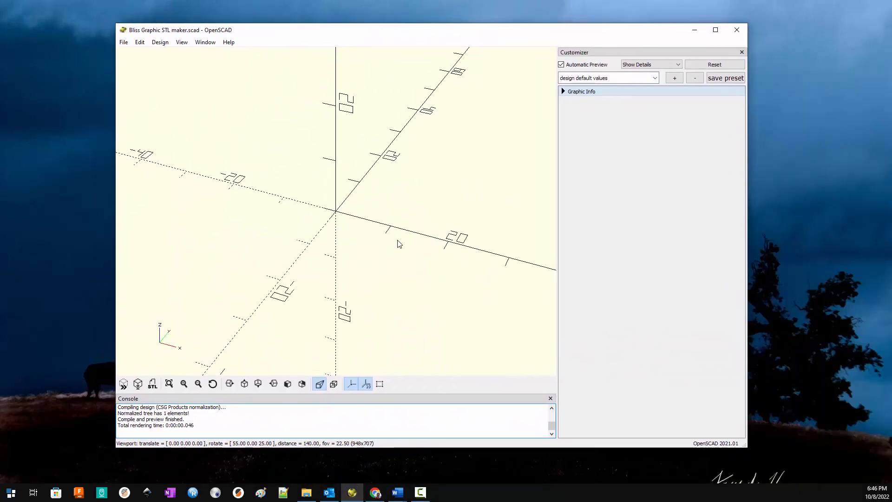
Step: Set the graphic name to babysitter in the Graphic Info parameters and update the preview
left_click(563, 92)
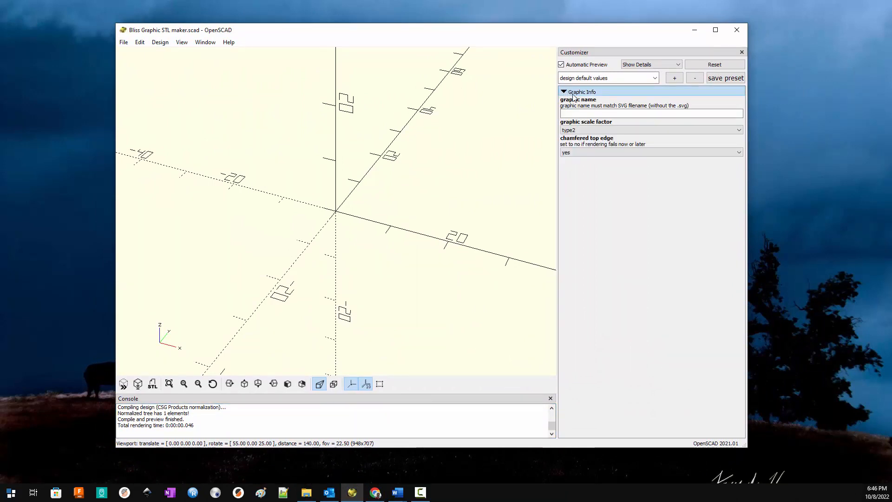
left_click(572, 114)
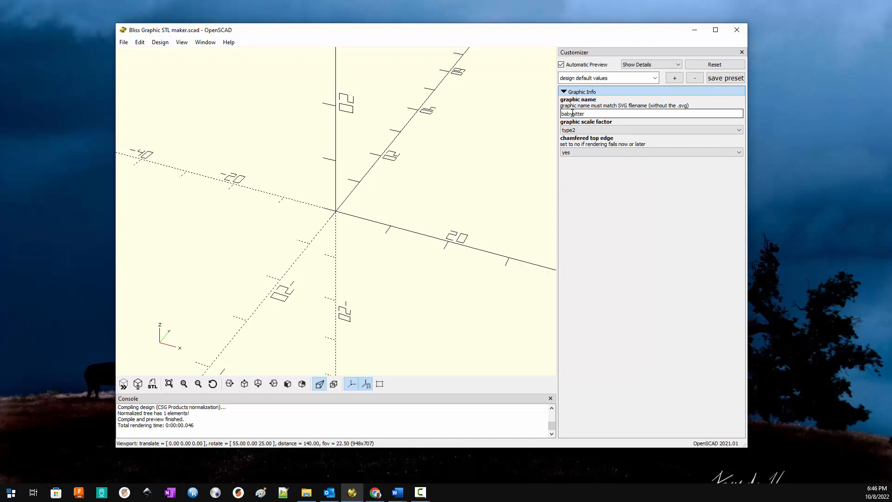
left_click(671, 213)
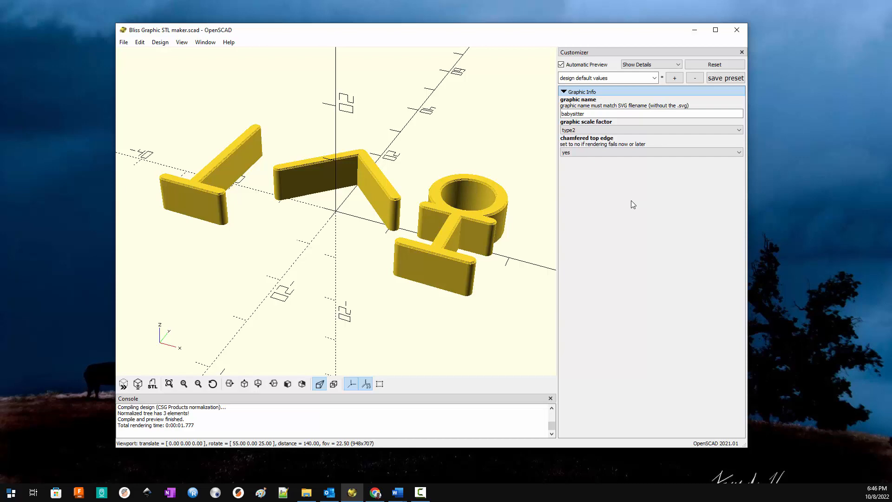
Step: Inspect the 3D preview of the babysitter symbol from a slightly different angle and render the model
left_click_drag(319, 281, 323, 316)
left_click_drag(327, 289, 335, 299)
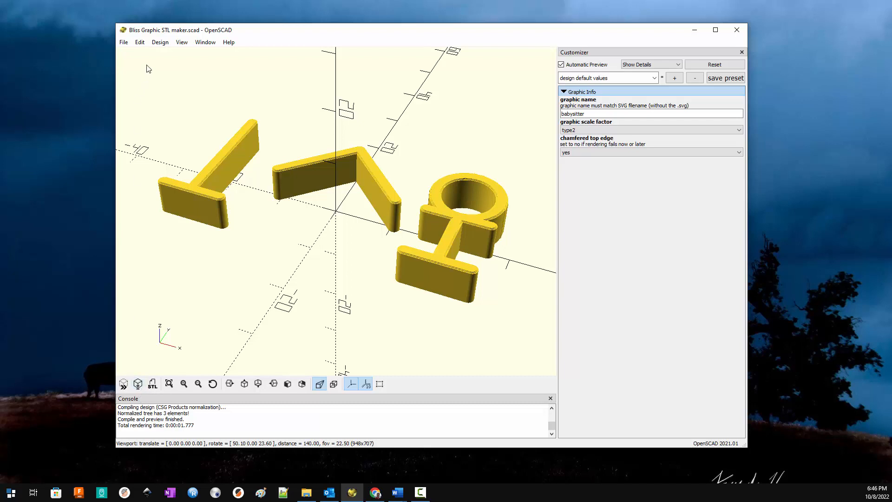
left_click(160, 43)
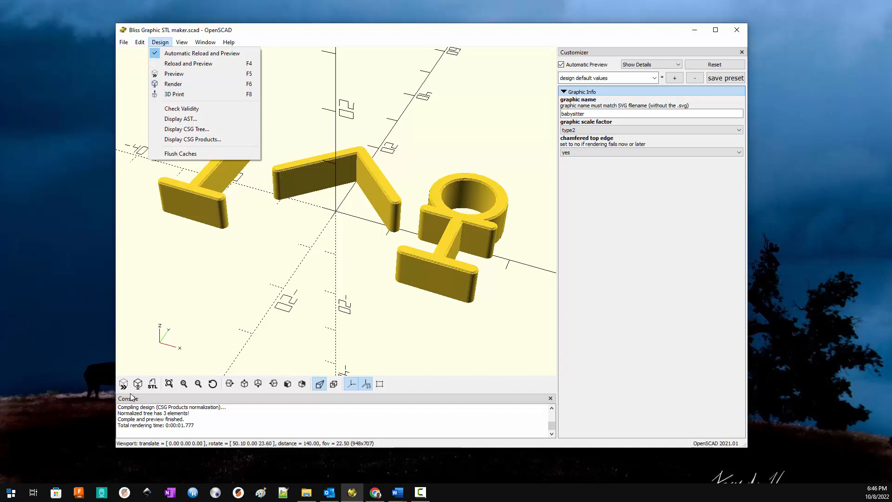
left_click(182, 86)
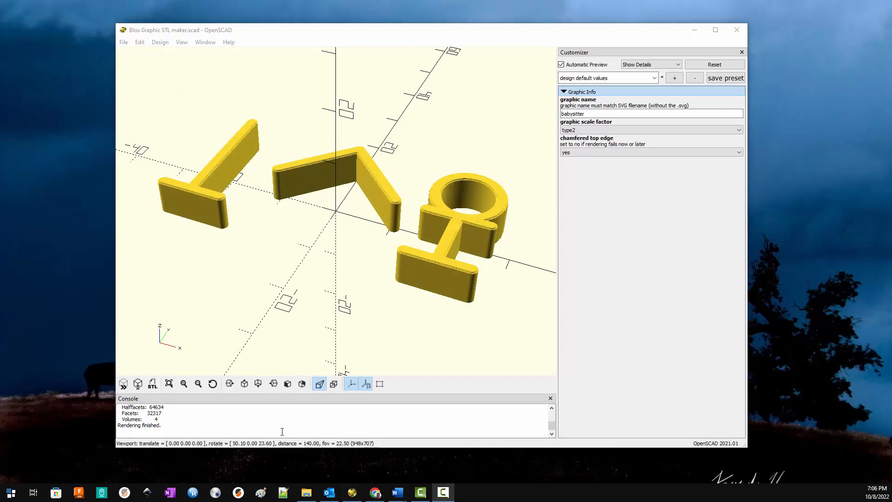
Step: Review the console's rendering time and the available choices for the chamfered top edge
scroll(283, 431, "up", 1)
scroll(283, 431, "up", 2)
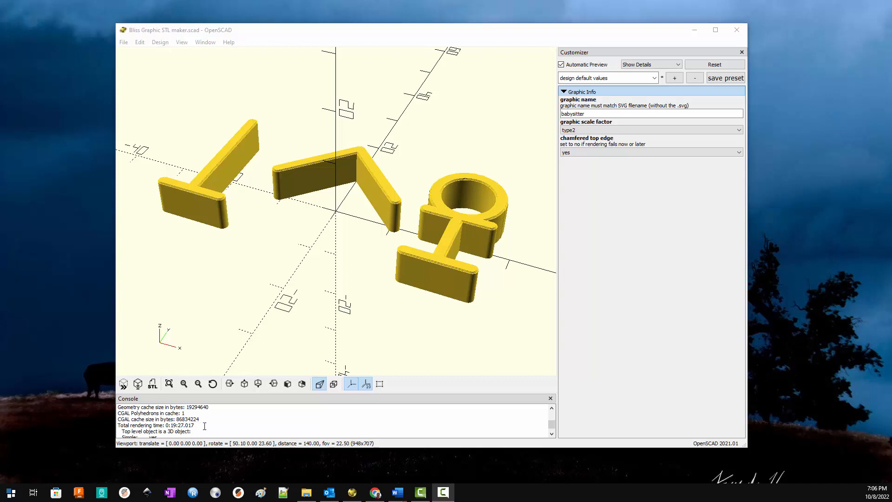
scroll(339, 425, "down", 1)
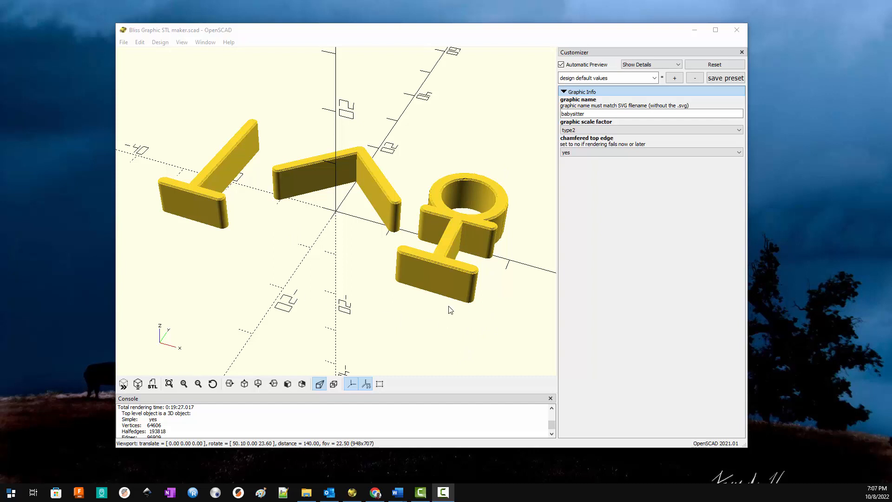
left_click(596, 153)
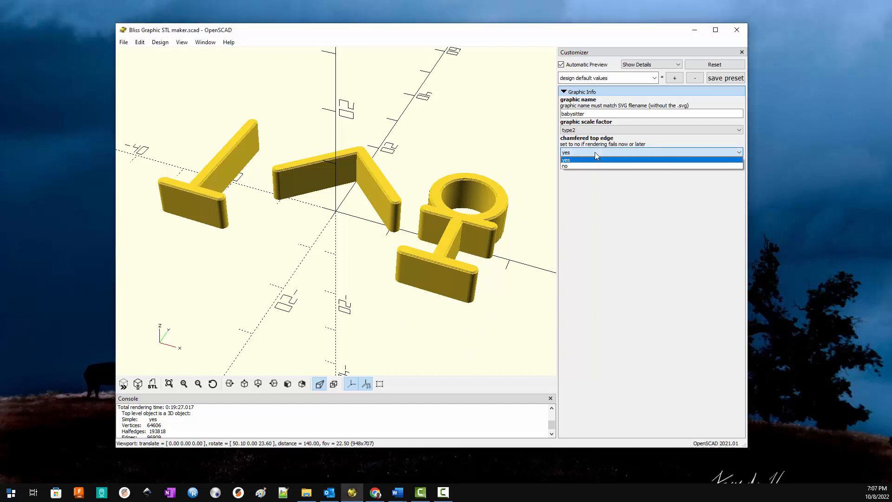
left_click(595, 152)
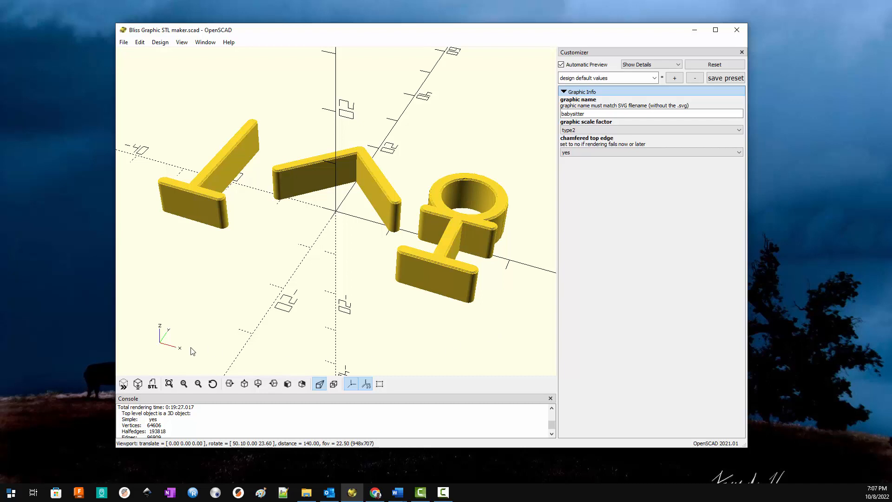
Step: Export the rendered graphic as an STL file named babysitter in the beyond core concepts folder
left_click(152, 384)
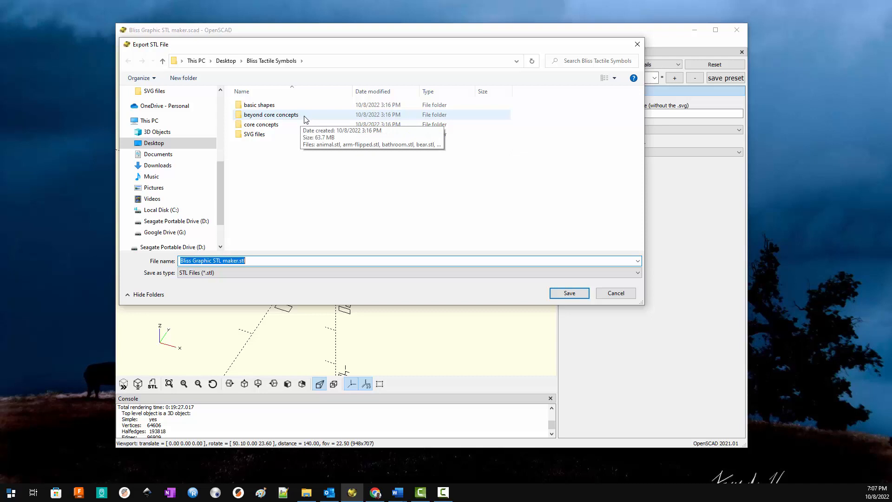
double_click(267, 115)
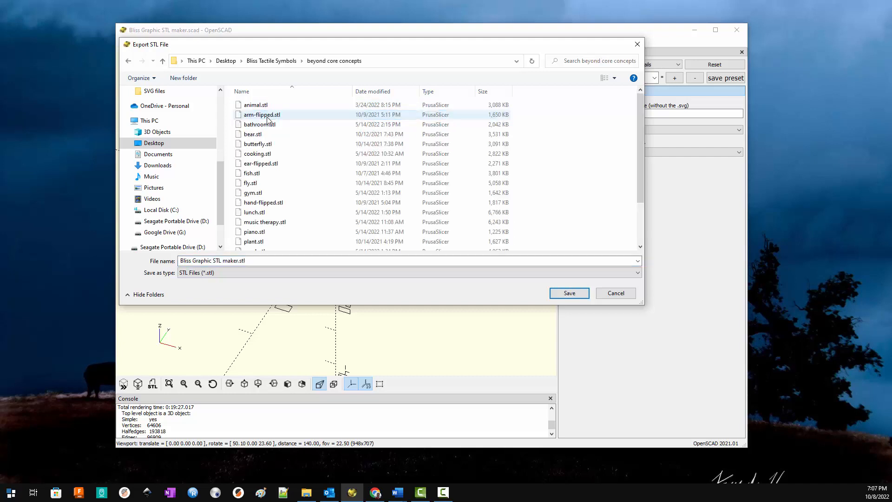
left_click(263, 261)
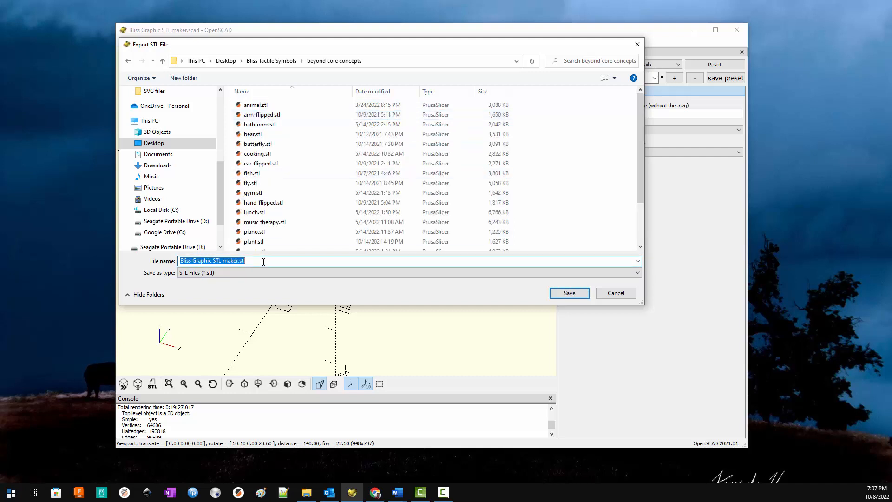
type("babysitter")
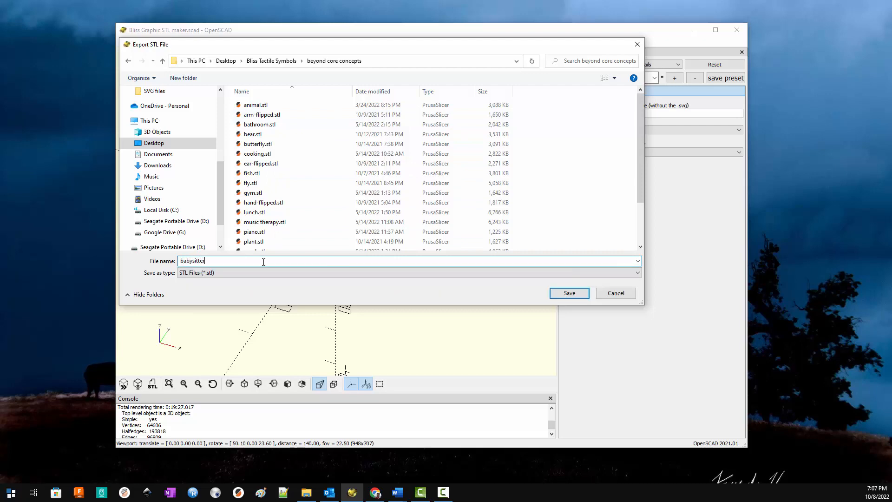
key("Return")
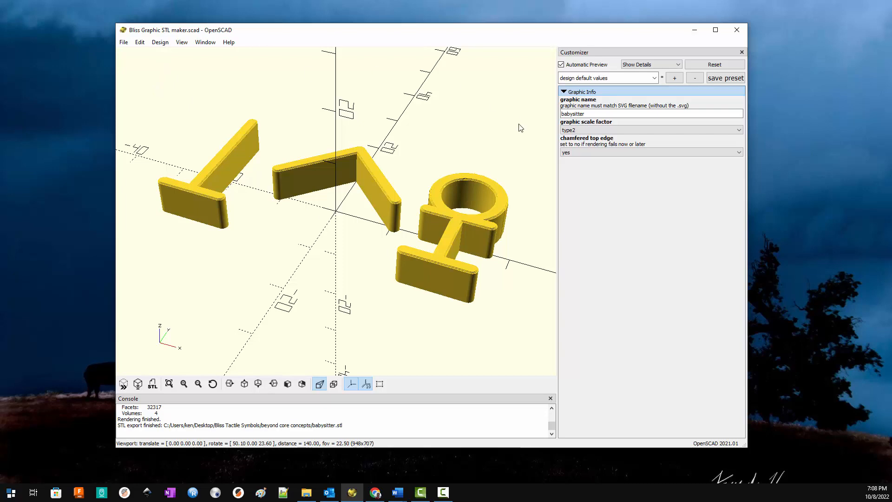
Step: Close the STL maker, open Bliss Tactile Symbols.scad, and set its beyond core concept to babysitter
left_click(736, 31)
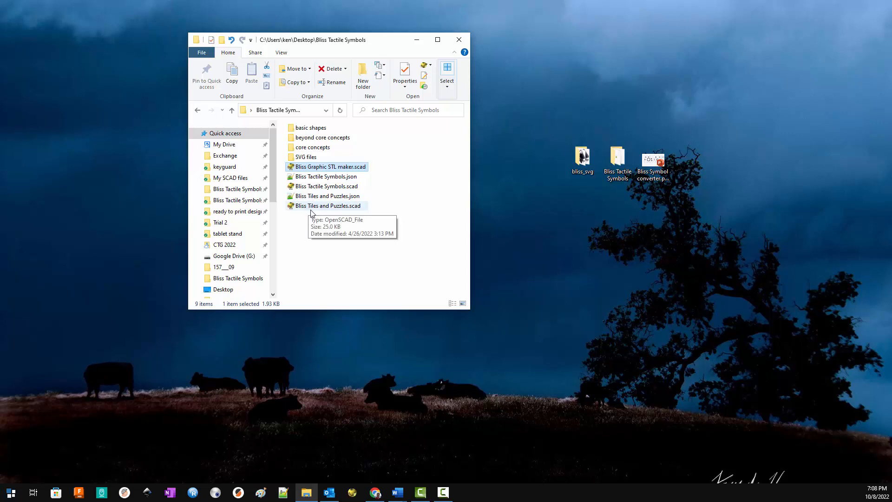
left_click(325, 186)
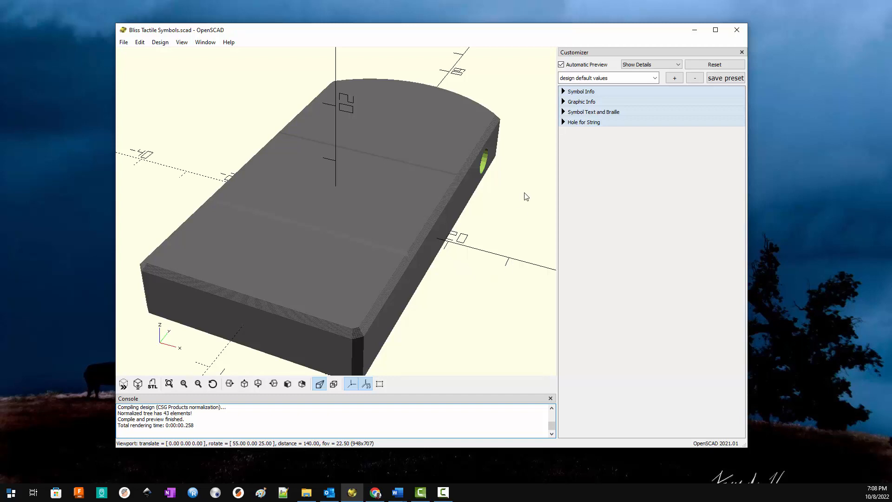
left_click(565, 103)
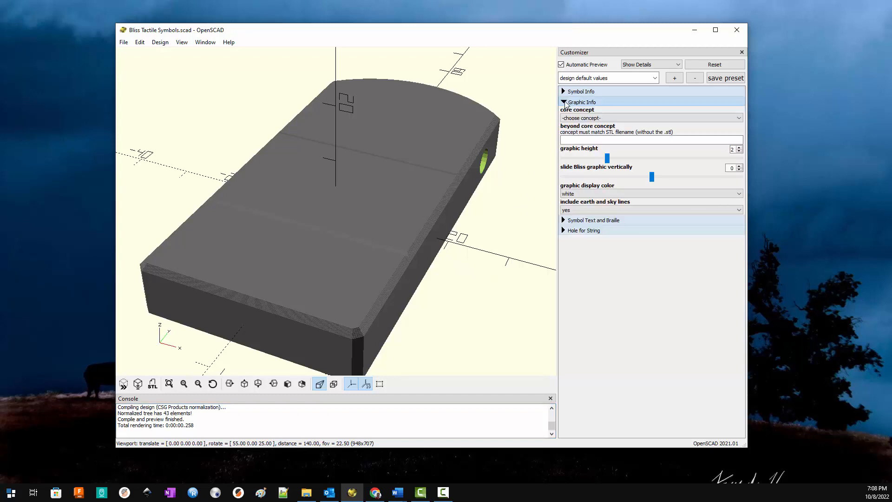
left_click(576, 141)
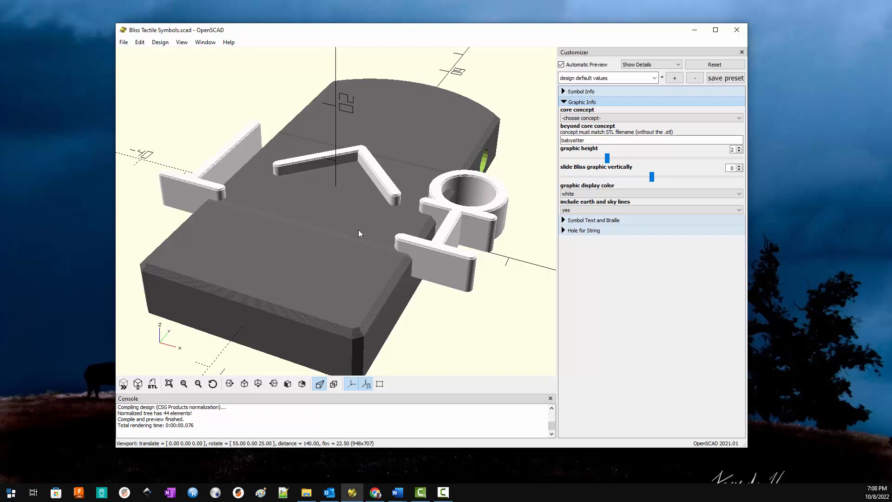
Step: Try a Bliss concept width of 1.5, set it to 1.75 to fit the whole graphic, and glance at the saved presets
left_click(563, 91)
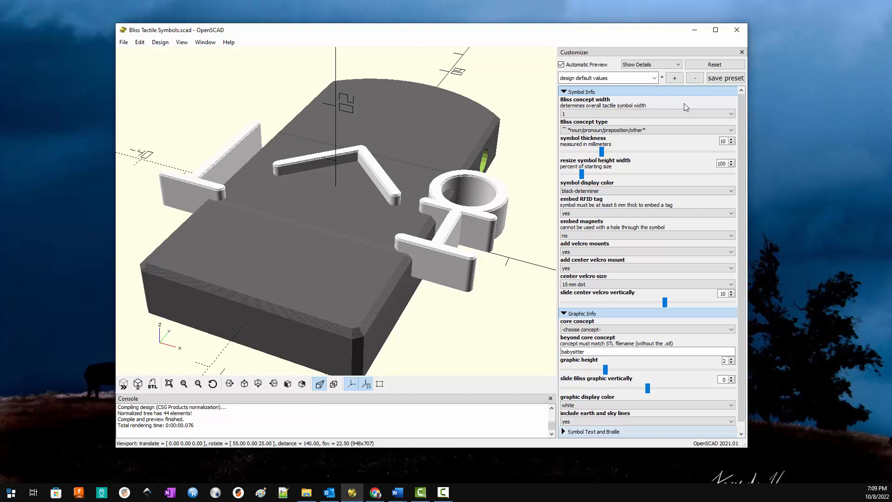
left_click(732, 114)
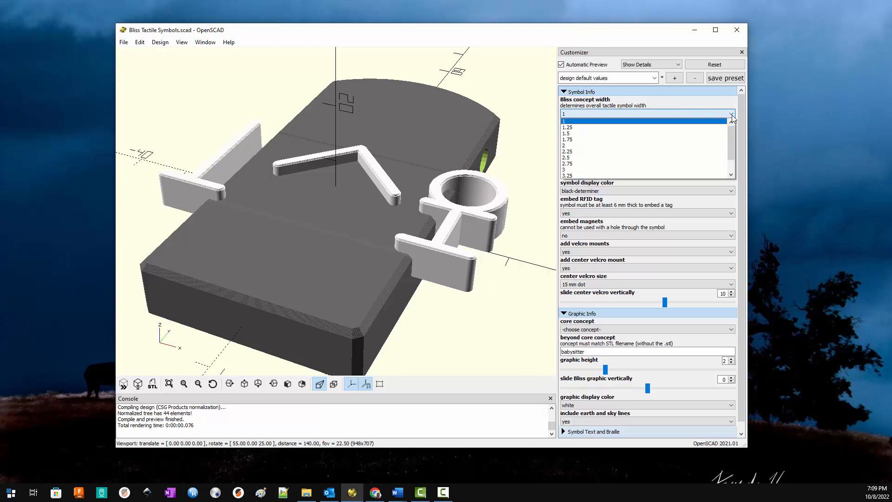
left_click(586, 133)
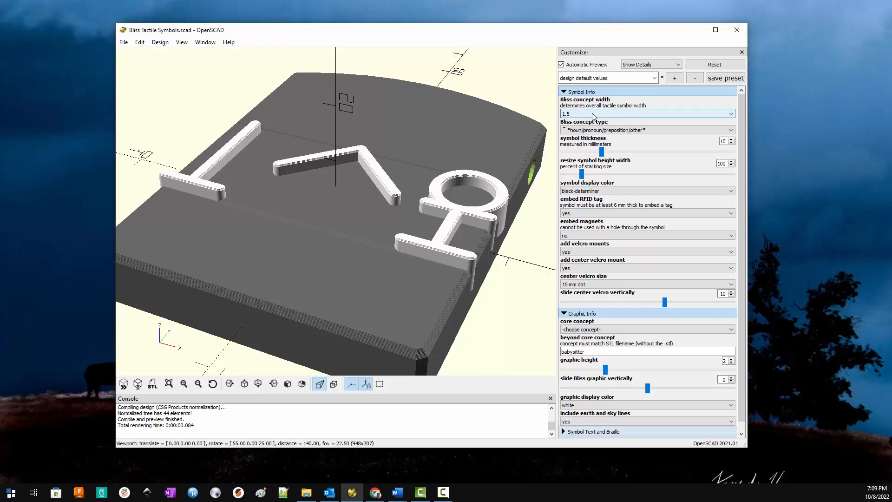
left_click(575, 114)
left_click(571, 141)
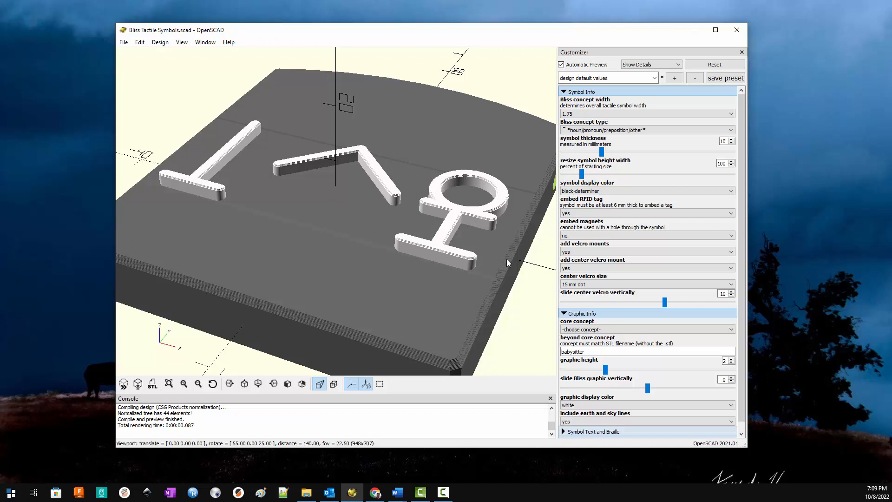
left_click(654, 79)
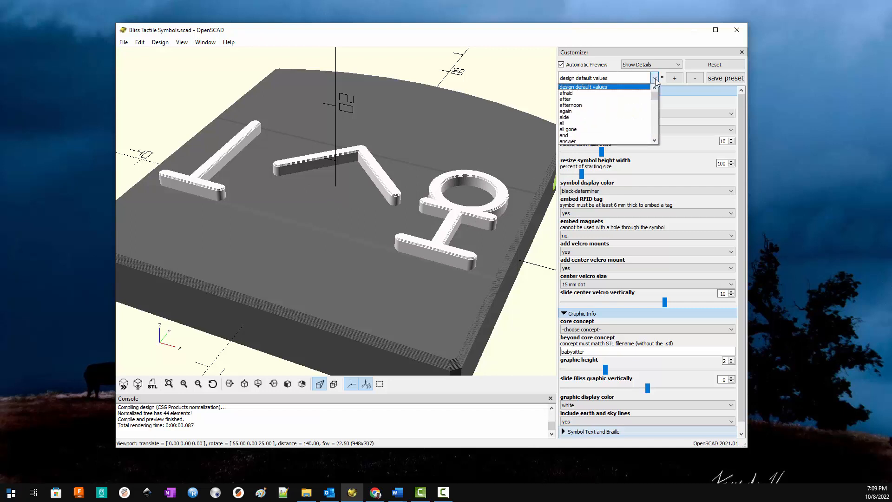
left_click(655, 79)
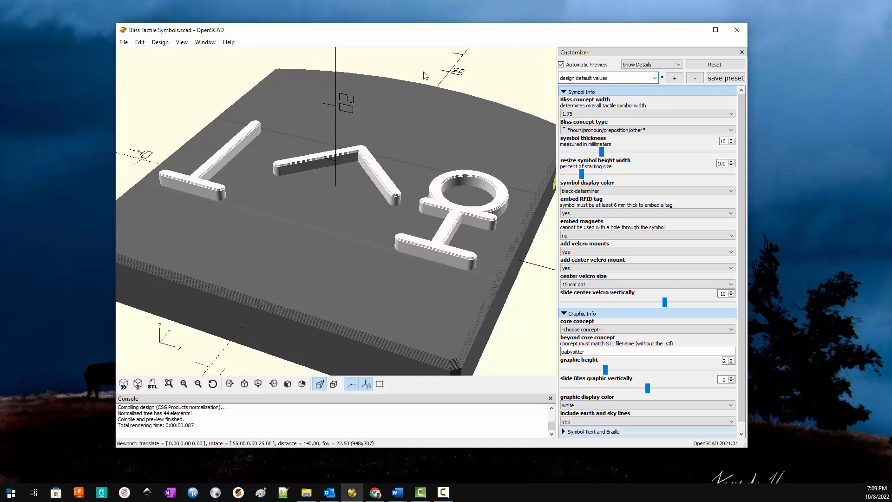
Step: Set the symbol display color to orange-noun and the graphic display color to black
left_click(579, 192)
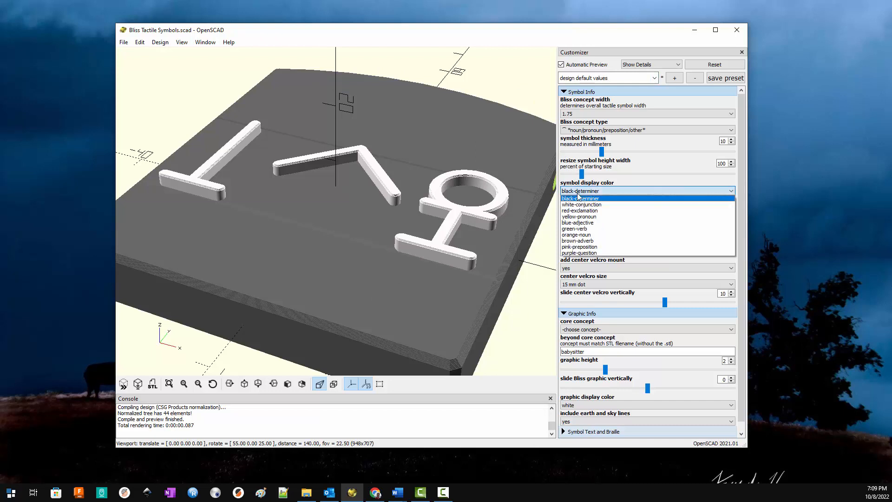
left_click(577, 234)
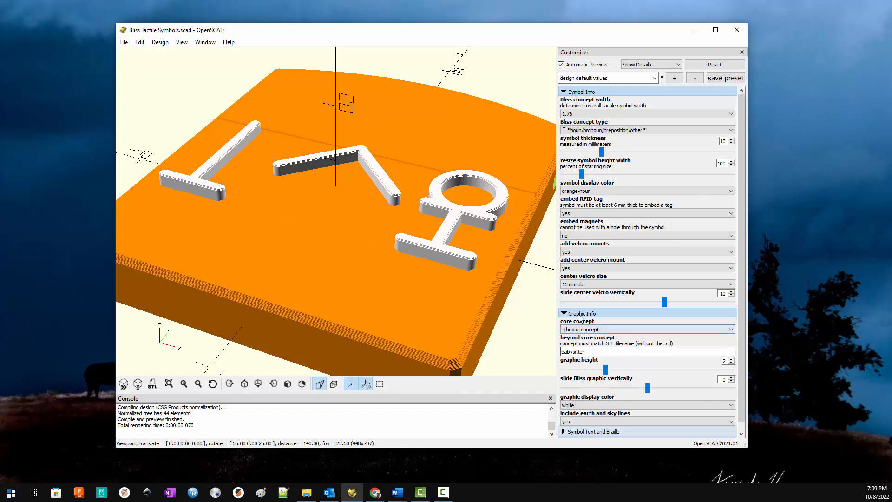
scroll(585, 321, "down", 1)
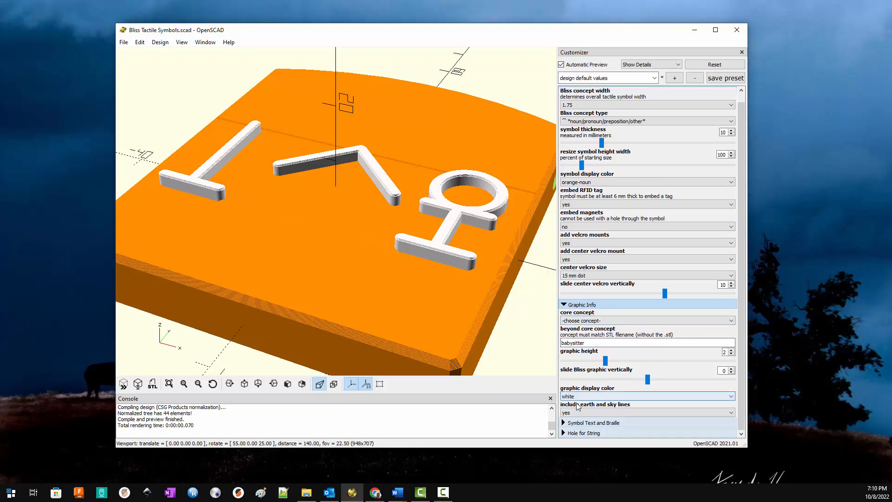
left_click(578, 397)
left_click(576, 404)
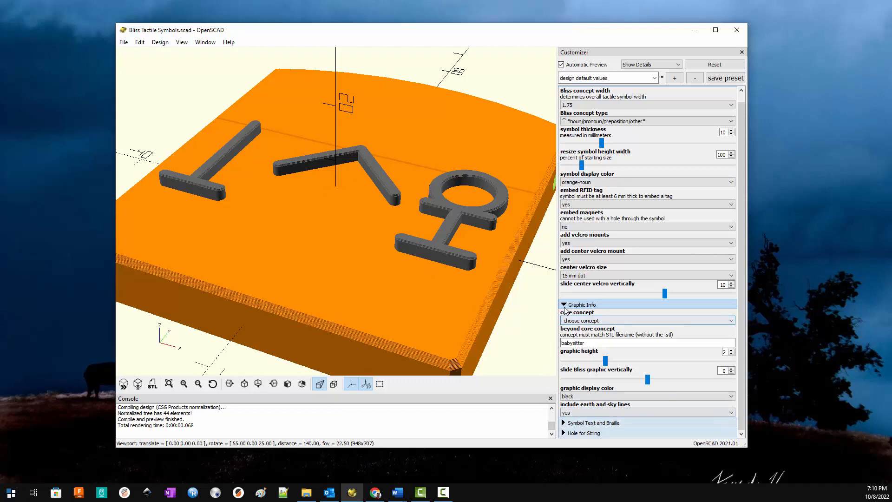
Step: Bring the tile's side face into view and set the symbol text to babysitter
left_click(566, 306)
left_click_drag(531, 306, 395, 258)
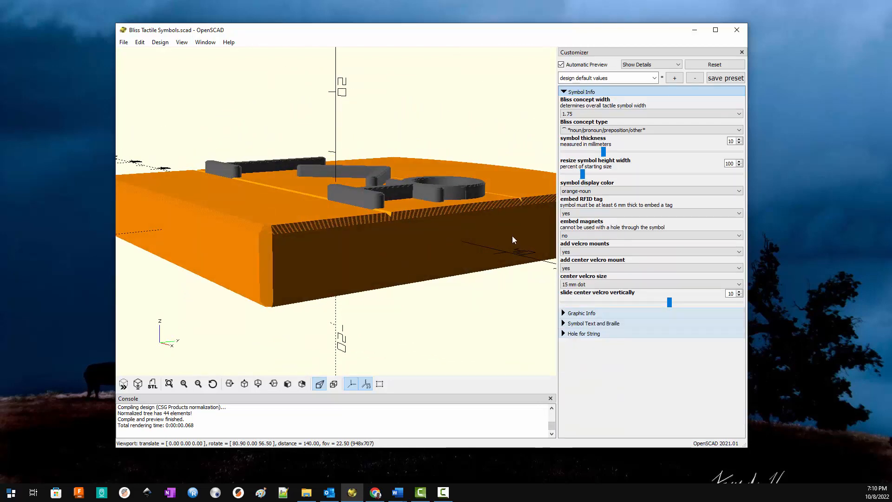
left_click(564, 93)
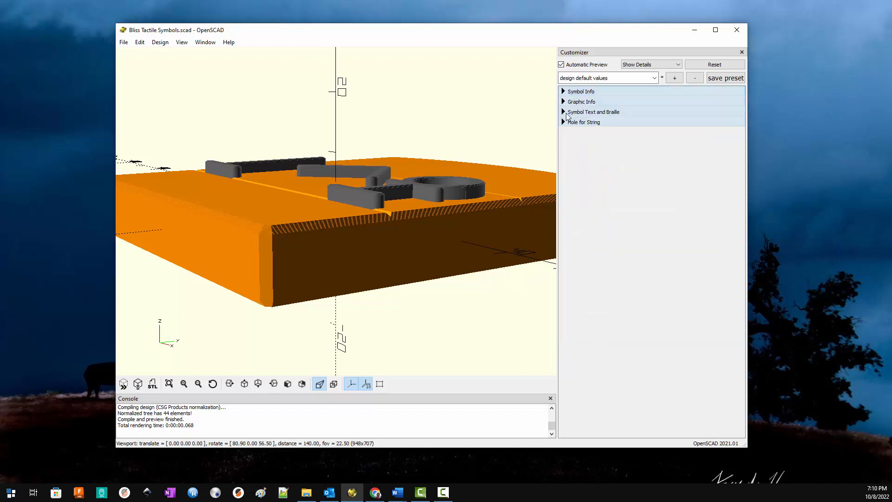
left_click(567, 113)
left_click(575, 126)
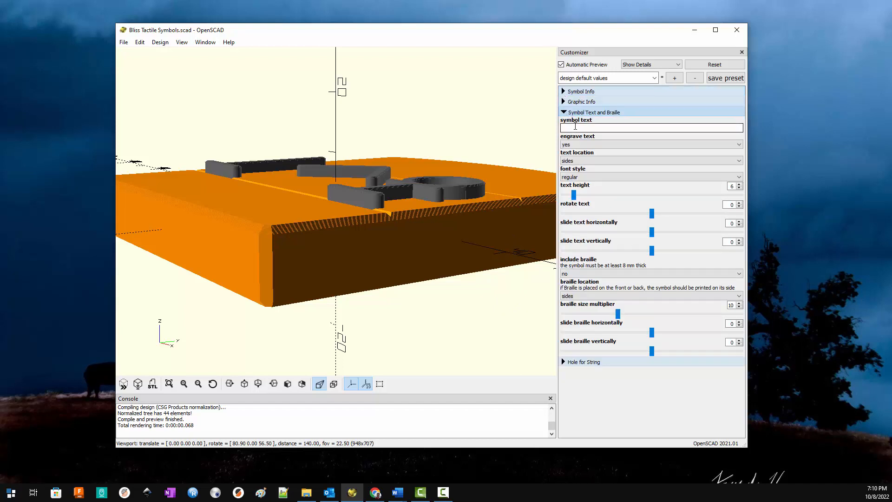
type("babysitter")
key("Return")
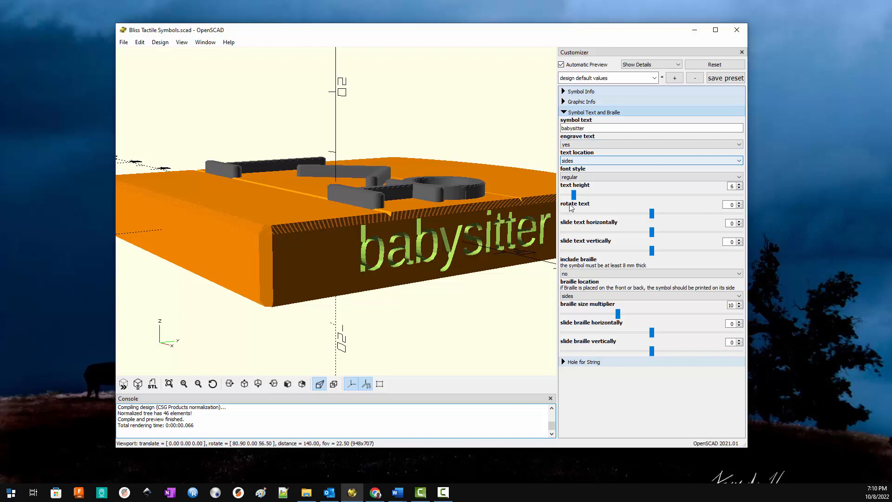
Step: Inspect the tactile symbol from above and at an angle, and review the Graphic Info parameters for the earth and sky lines
left_click_drag(486, 283, 361, 176)
left_click_drag(444, 124, 372, 203)
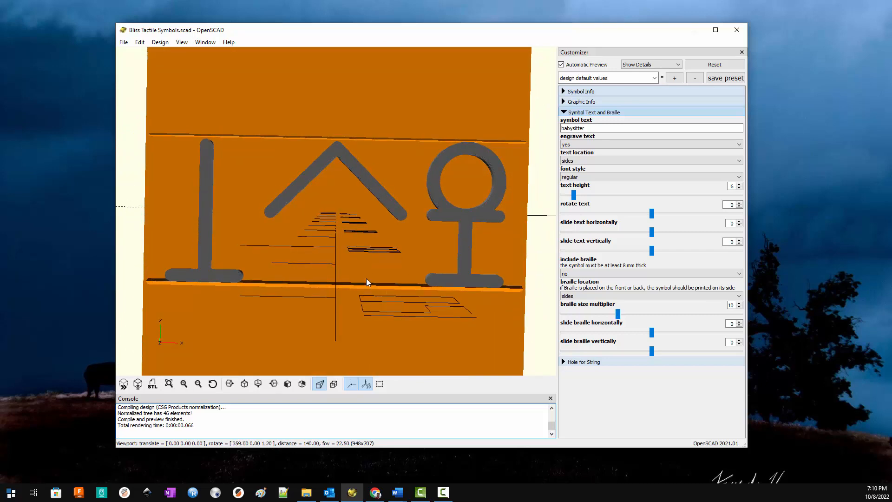
left_click(563, 113)
left_click(563, 103)
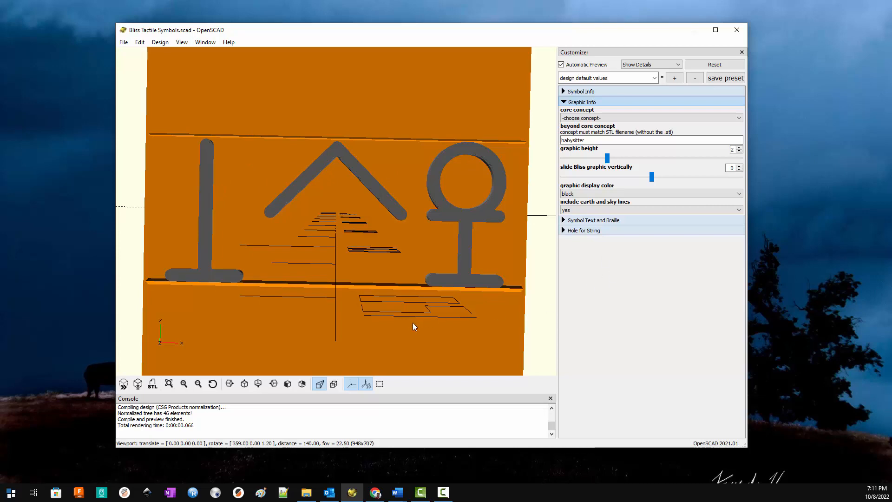
left_click_drag(413, 323, 405, 288)
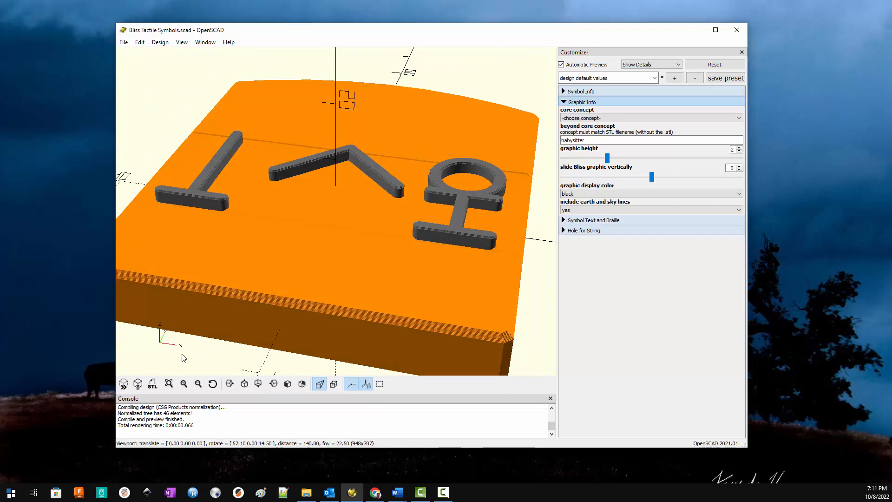
Step: Render the babysitter tactile symbol and check the total rendering time in the console
left_click(139, 388)
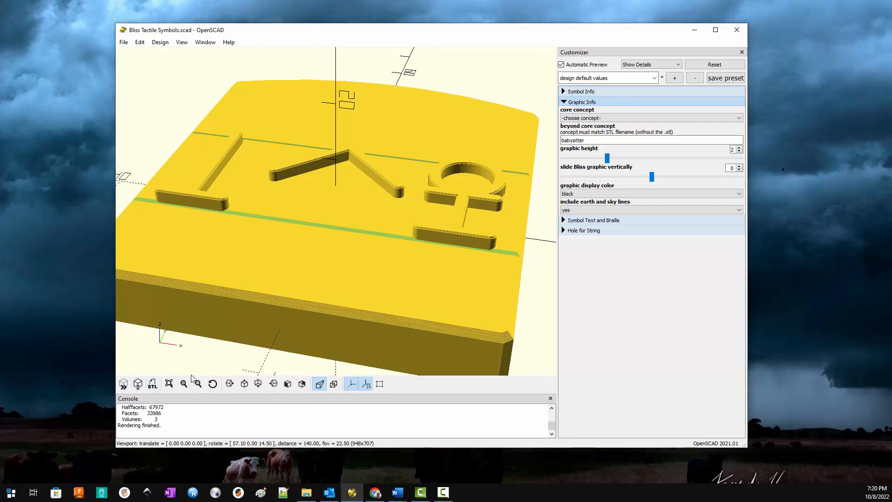
scroll(212, 420, "up", 2)
scroll(213, 420, "up", 1)
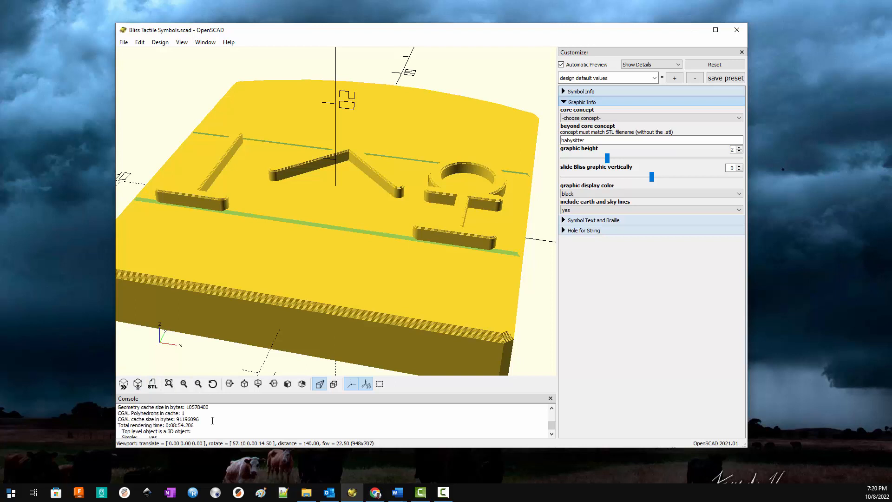
scroll(212, 421, "down", 1)
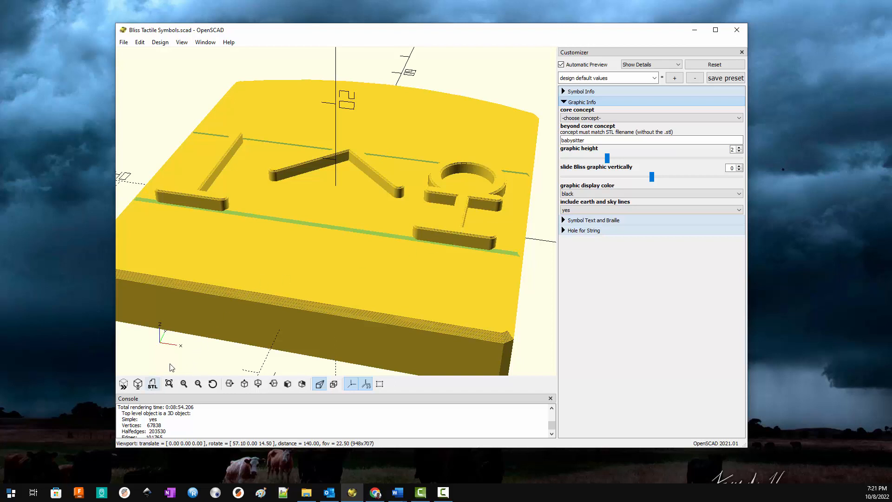
Step: Start exporting the rendered babysitter tactile symbol as an STL file
left_click(153, 386)
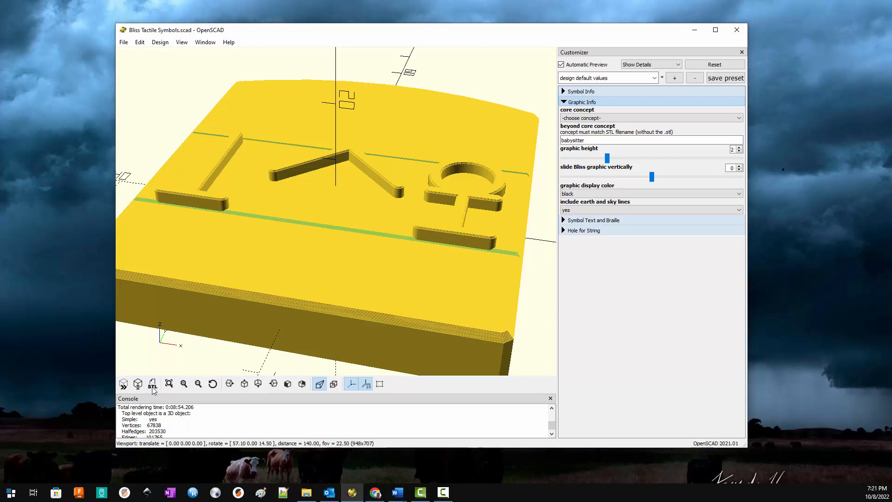